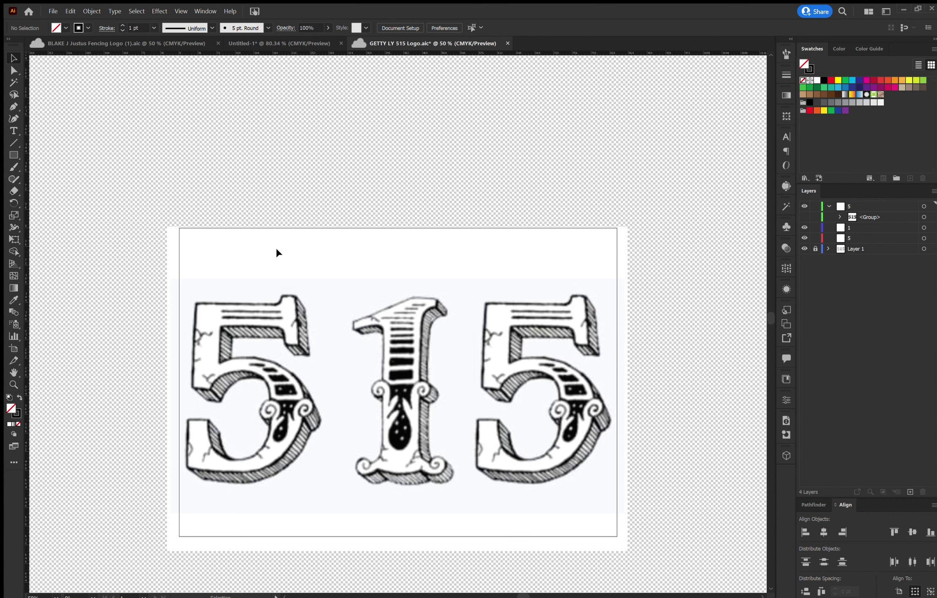
- Shift the 515 reference image slightly and trace the left 5's lower-left edge and bottom curve with the Pen tool, up to the right bulge
mouse_move(464, 372)
mouse_down()
mouse_move(474, 382)
mouse_move(508, 368)
mouse_move(466, 366)
mouse_move(448, 237)
mouse_move(462, 453)
mouse_move(467, 360)
mouse_up()
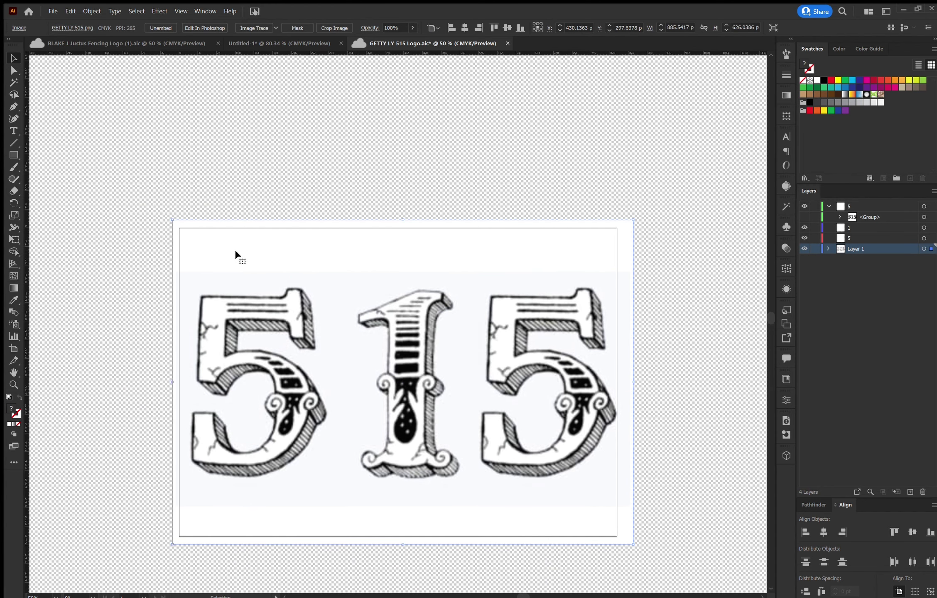
key(p)
click(193, 412)
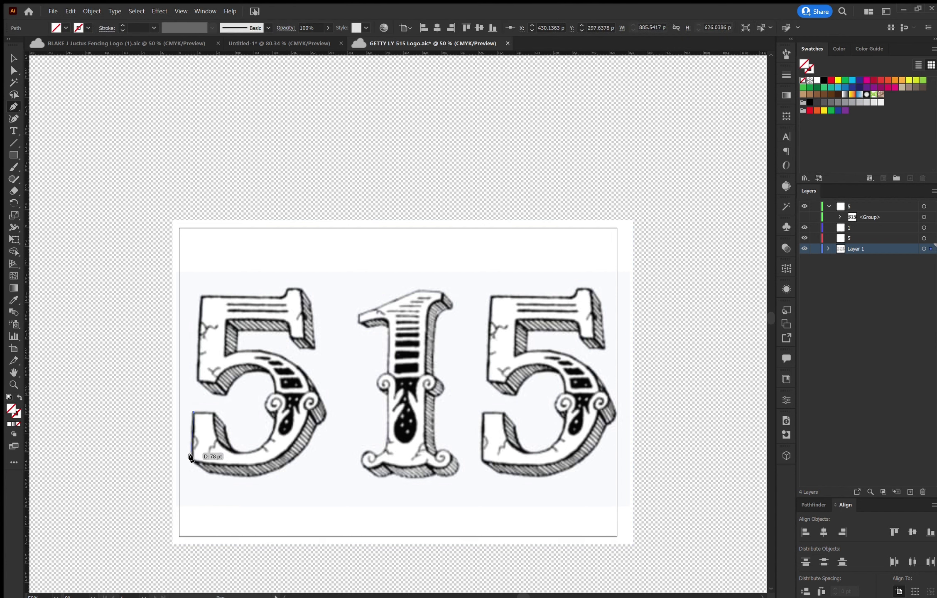
click(192, 461)
click(208, 472)
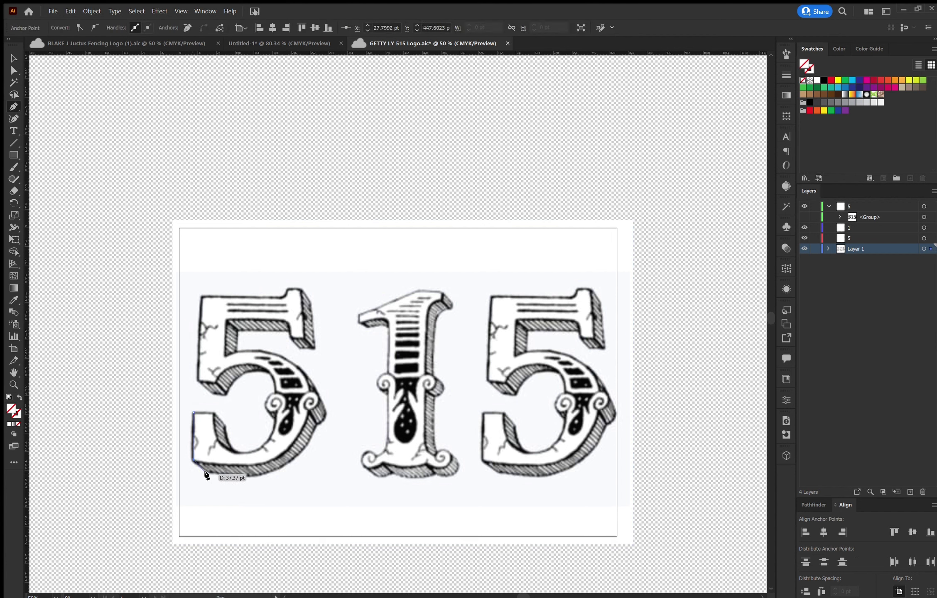
drag(286, 465, 289, 463)
drag(315, 427, 312, 417)
click(320, 407)
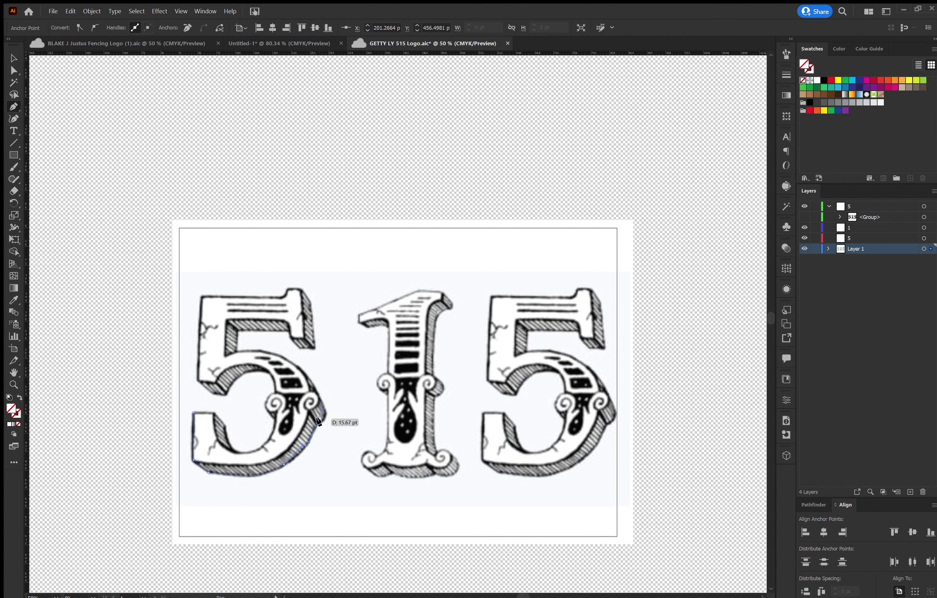
- Continue the Pen path around the right bulge and over the bowl's upper curve to the inner corner of the left 5
drag(314, 427, 321, 402)
ctrl+click(321, 400)
drag(317, 389, 290, 360)
key(alt)
drag(280, 357, 281, 357)
click(225, 356)
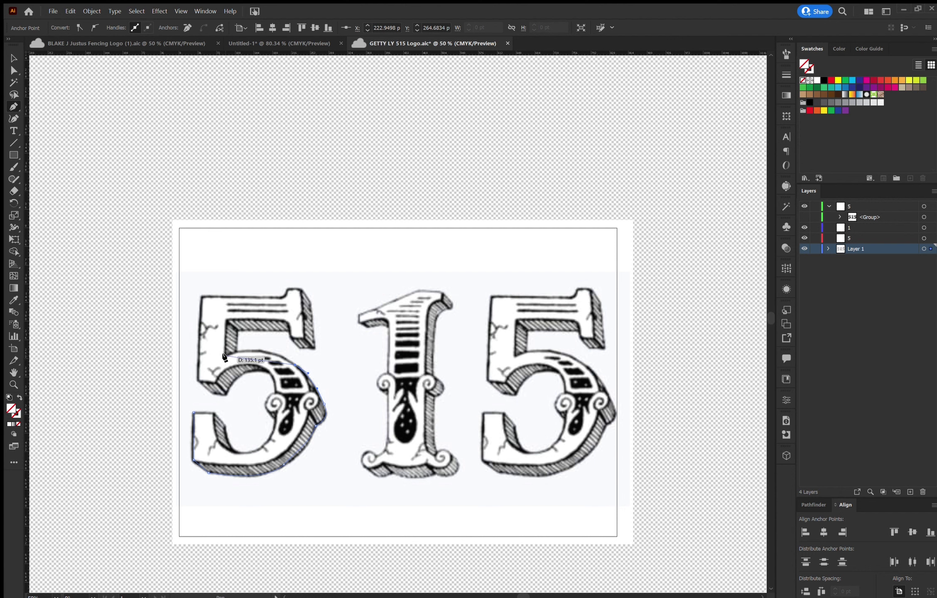
drag(162, 350, 176, 370)
key(ctrl+z)
drag(235, 353, 199, 354)
click(235, 351)
- Trace up the inner corner and along the underside of the left 5's top bar to the small curve at its end
click(236, 330)
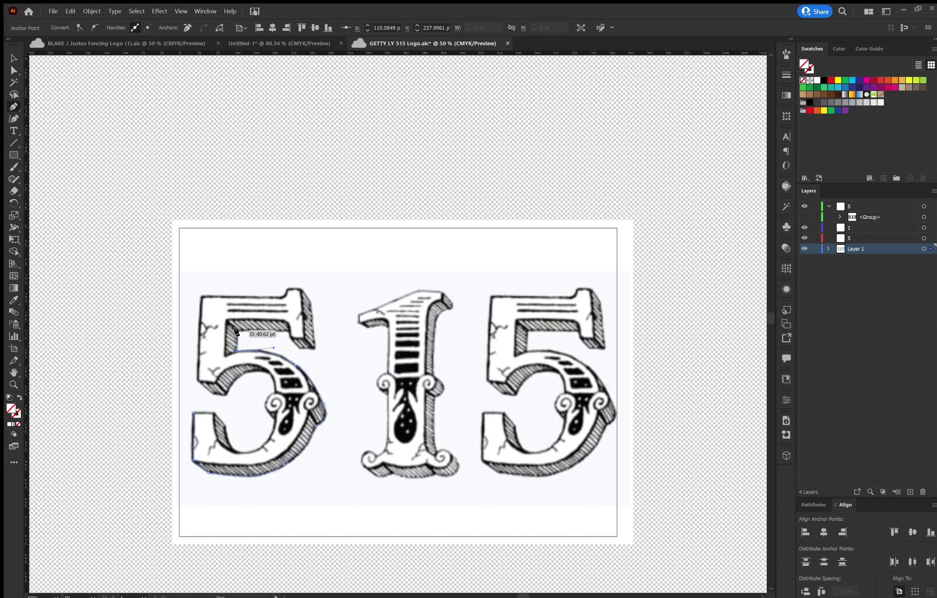
click(284, 332)
drag(290, 336, 287, 338)
ctrl+click(287, 341)
ctrl+click(289, 339)
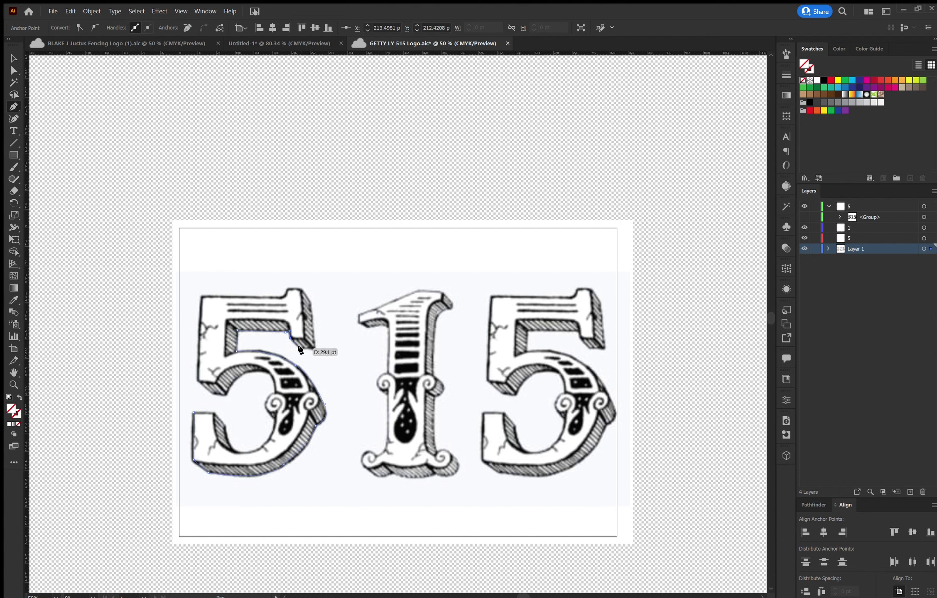
- Trace around the flag end of the top bar and back along the top edge to the left 5's upper-left corner
drag(300, 348, 313, 347)
click(312, 345)
drag(312, 348, 309, 306)
click(312, 304)
click(301, 289)
click(302, 289)
drag(287, 288, 263, 295)
click(200, 294)
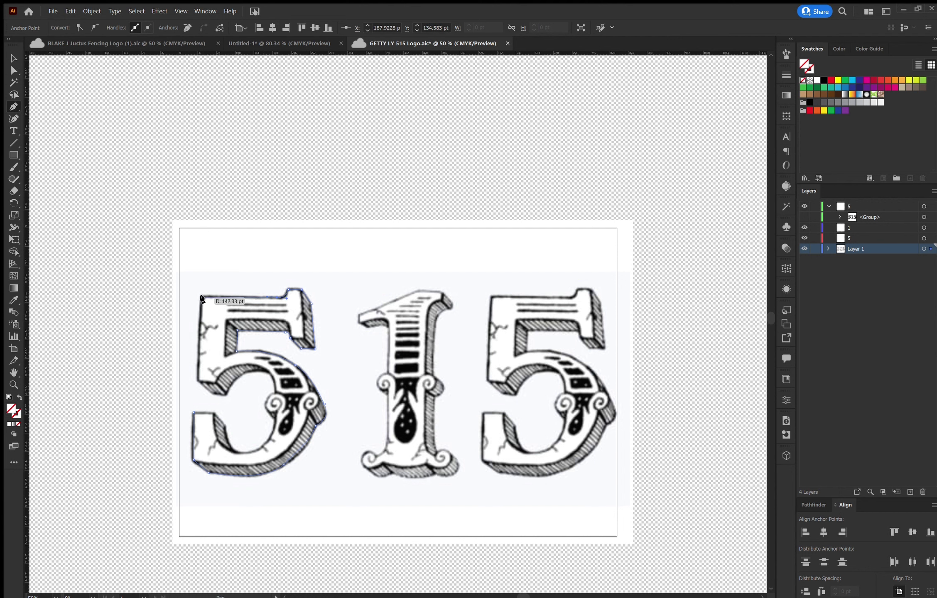
- Trace down the left 5's stem, along its angled foot and around the bowl's upper inner curve
click(197, 380)
click(213, 392)
click(225, 395)
drag(254, 372, 274, 393)
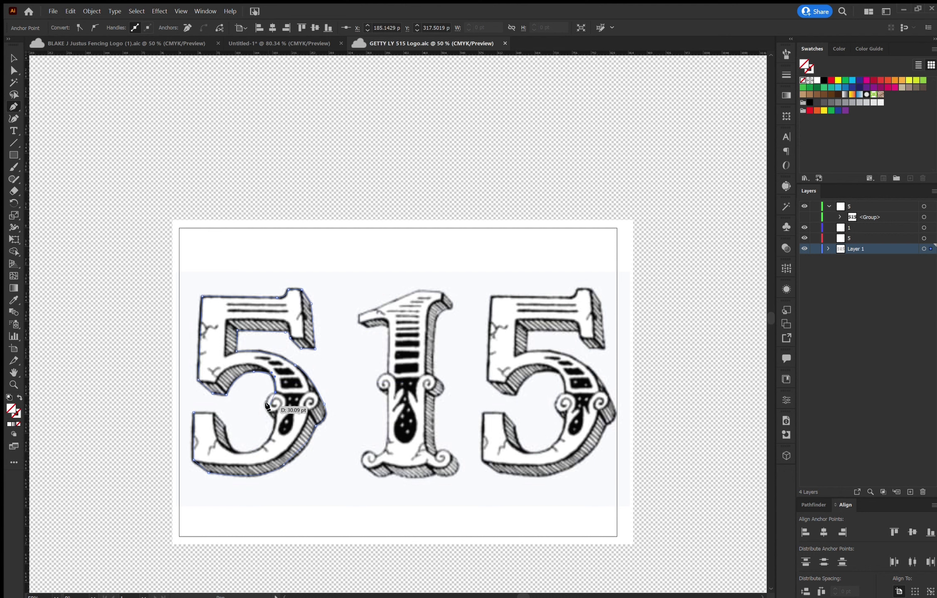
- Trace around the scroll ornament and the lower inner curve, and close the left 5's outline at its starting point
drag(266, 406, 264, 412)
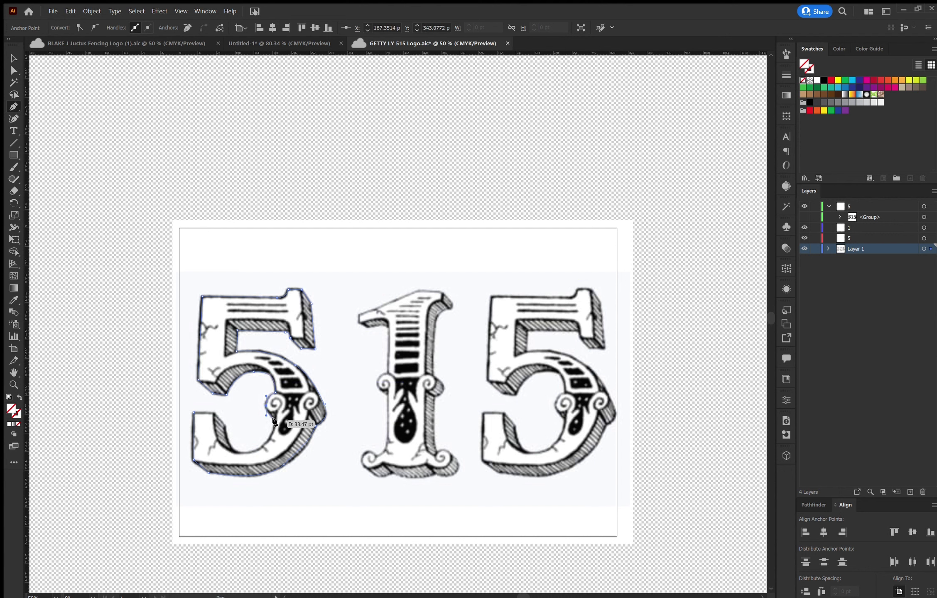
click(275, 420)
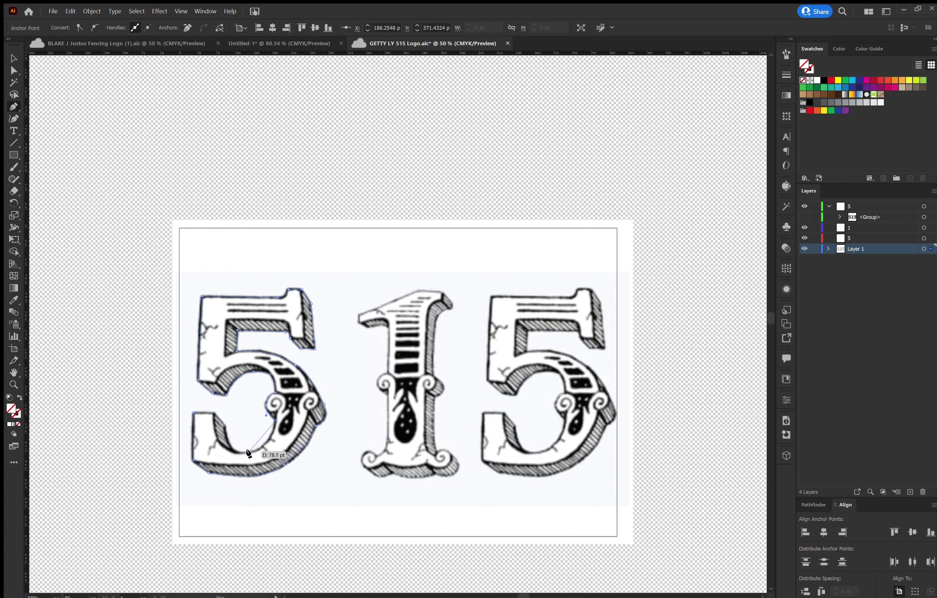
drag(247, 453, 227, 450)
click(225, 423)
drag(225, 424, 211, 412)
drag(190, 413, 191, 412)
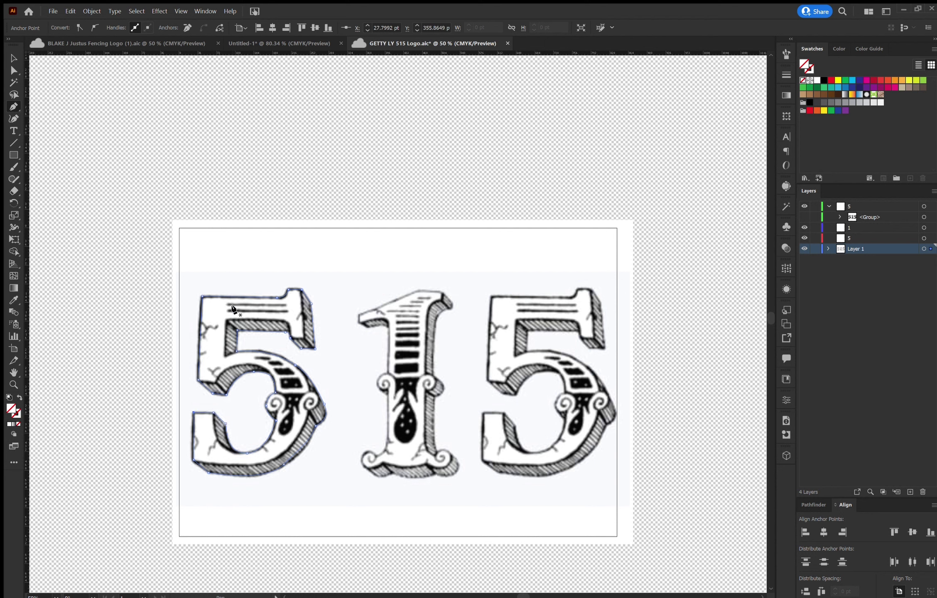
- Give the left 5's outline a red 4 pt stroke and no fill
click(831, 80)
click(811, 71)
click(831, 80)
click(804, 64)
click(803, 80)
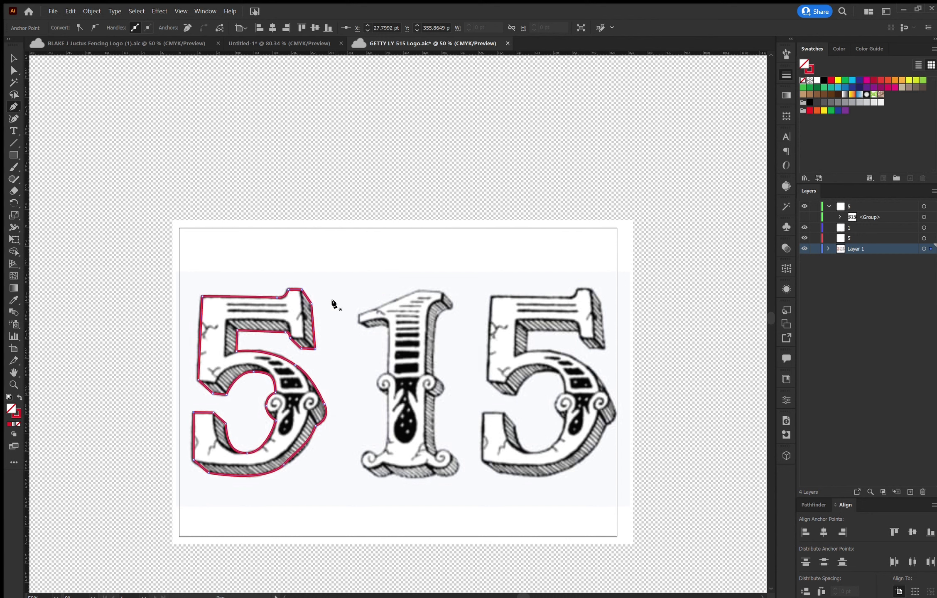
- Draw two horizontal lines over the decorative stripes in the left 5's top bar
click(227, 305)
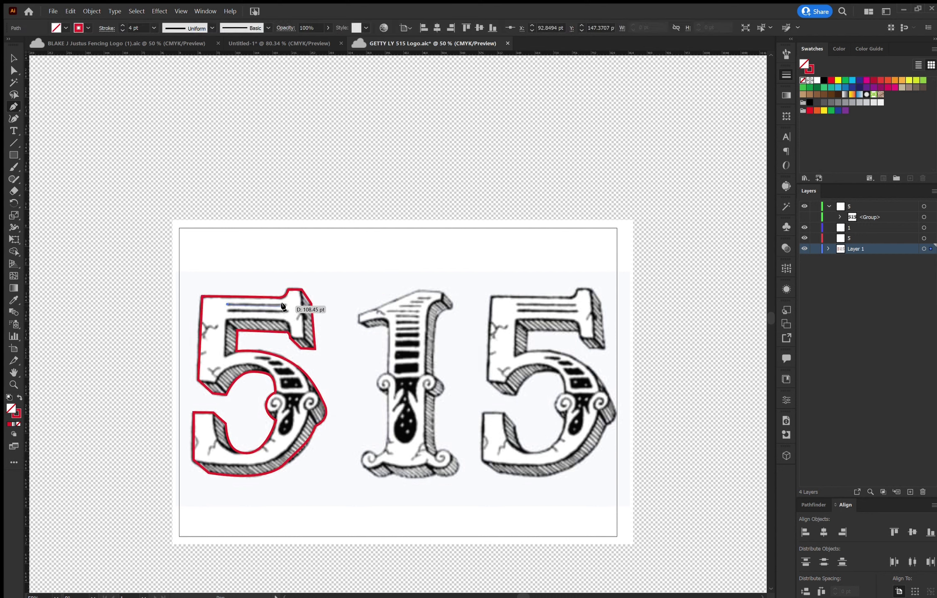
drag(285, 305, 259, 318)
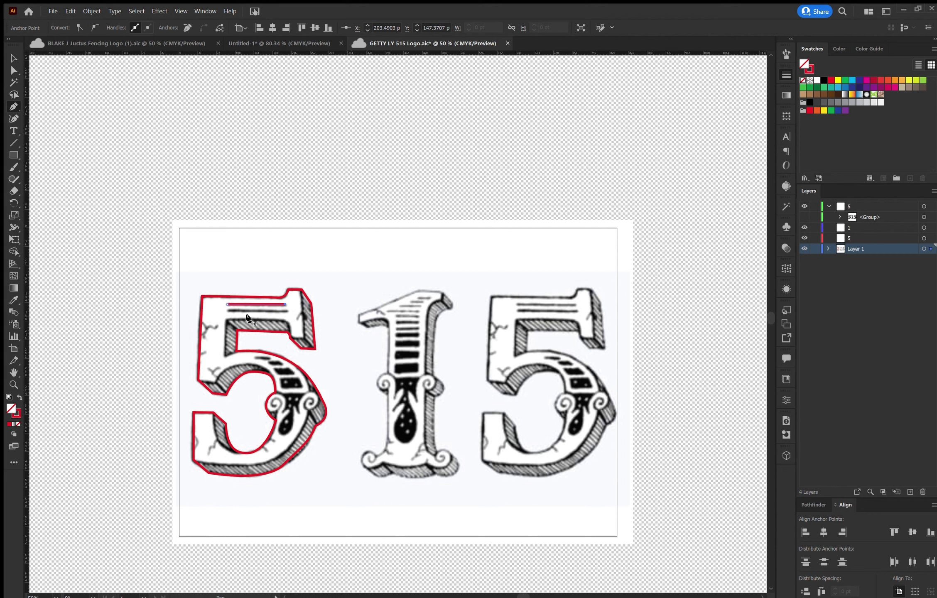
click(227, 310)
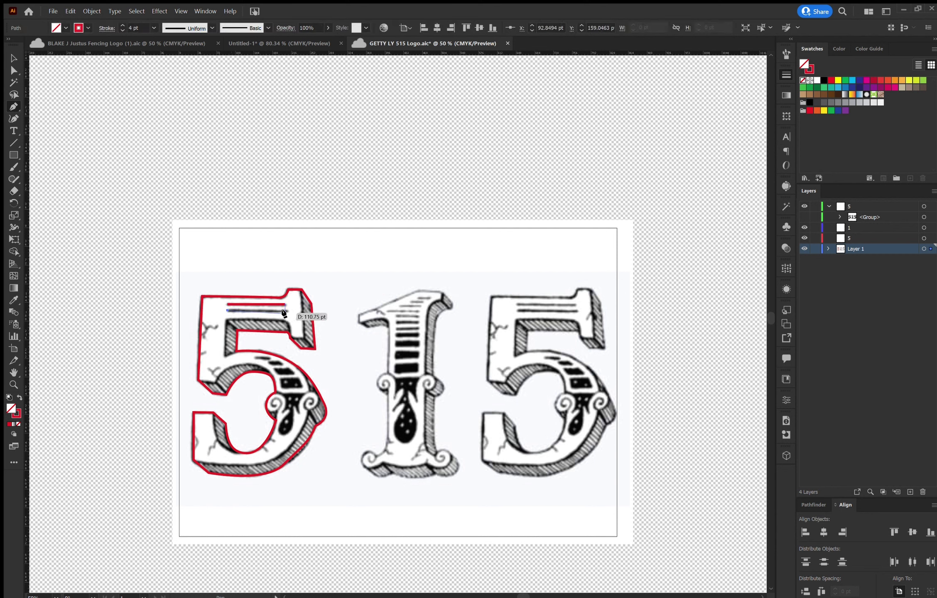
key(backslash)
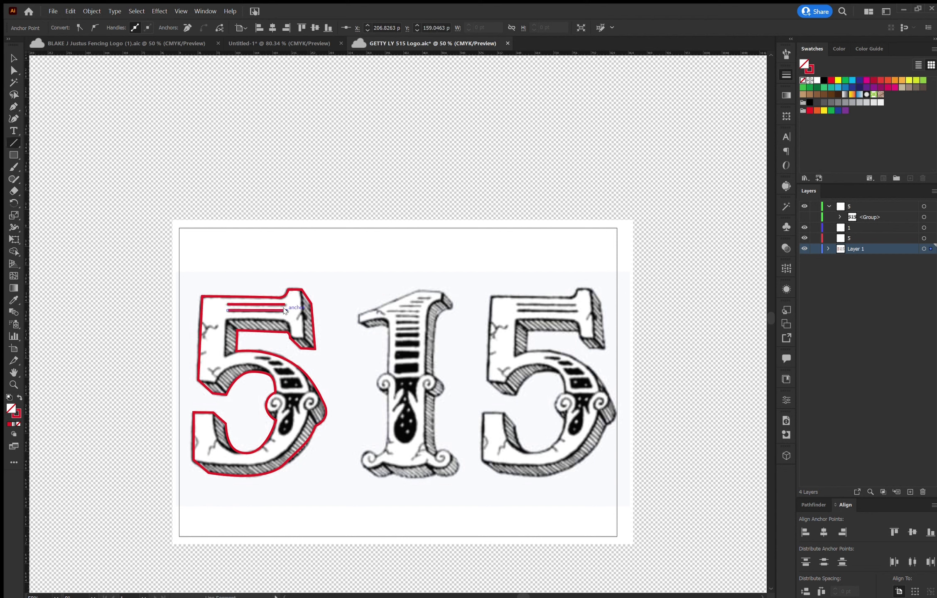
- Trace the upper branching crack on the left 5's stem with short curved Pen paths
key(p)
scroll(199, 322, up, 5)
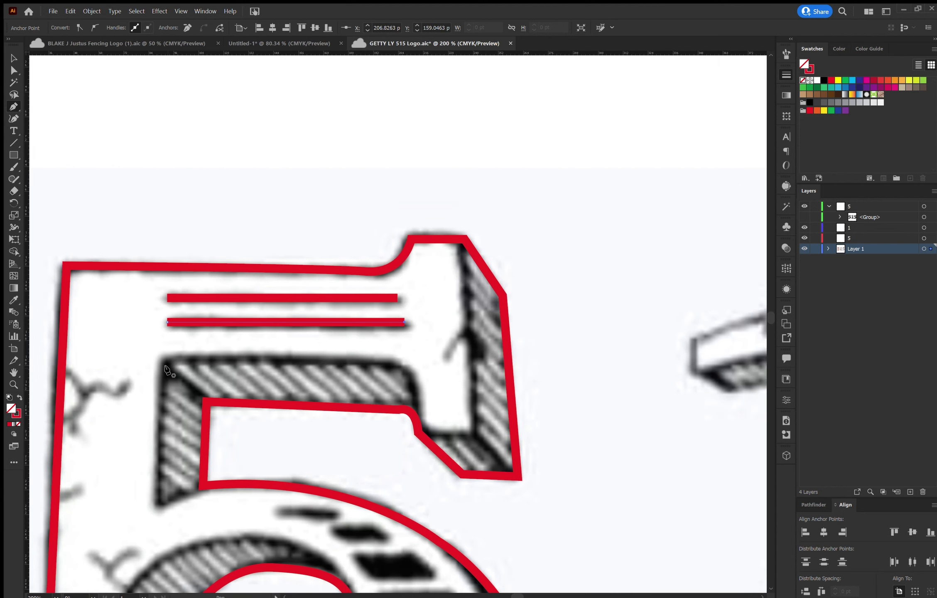
scroll(165, 366, left, 4)
scroll(165, 366, down, 3)
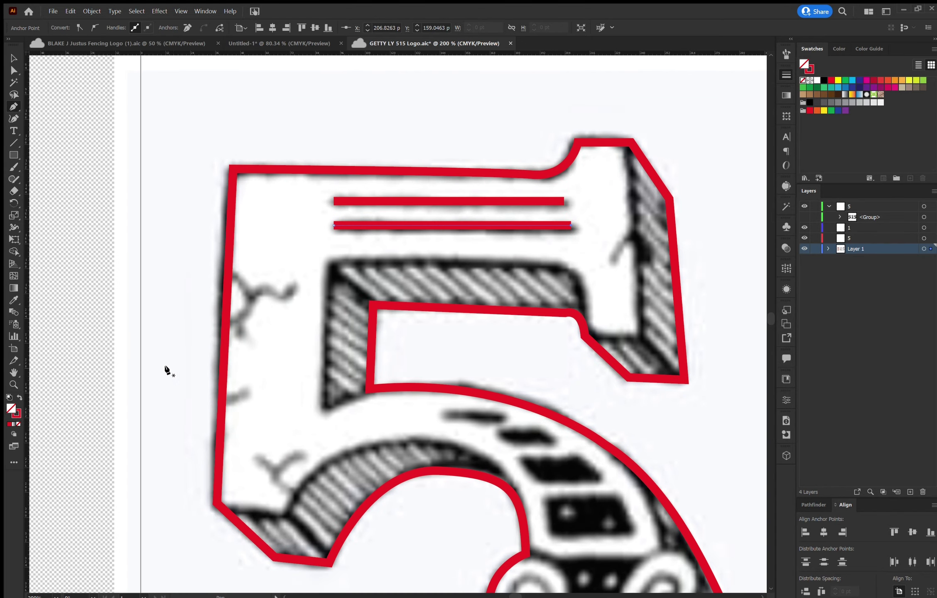
click(229, 274)
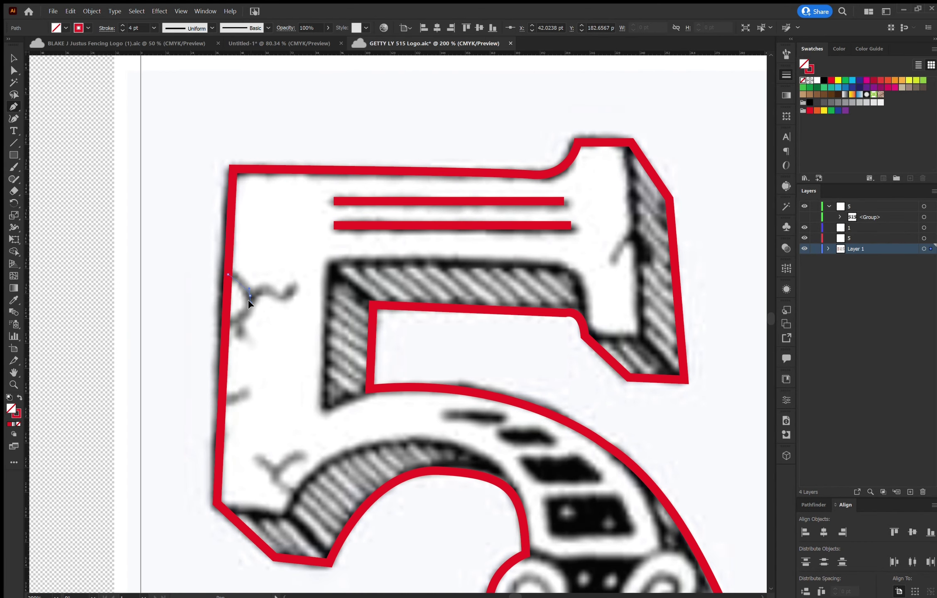
mouse_move(249, 296)
mouse_down()
mouse_move(254, 310)
mouse_move(264, 291)
mouse_move(288, 291)
mouse_move(302, 268)
mouse_up()
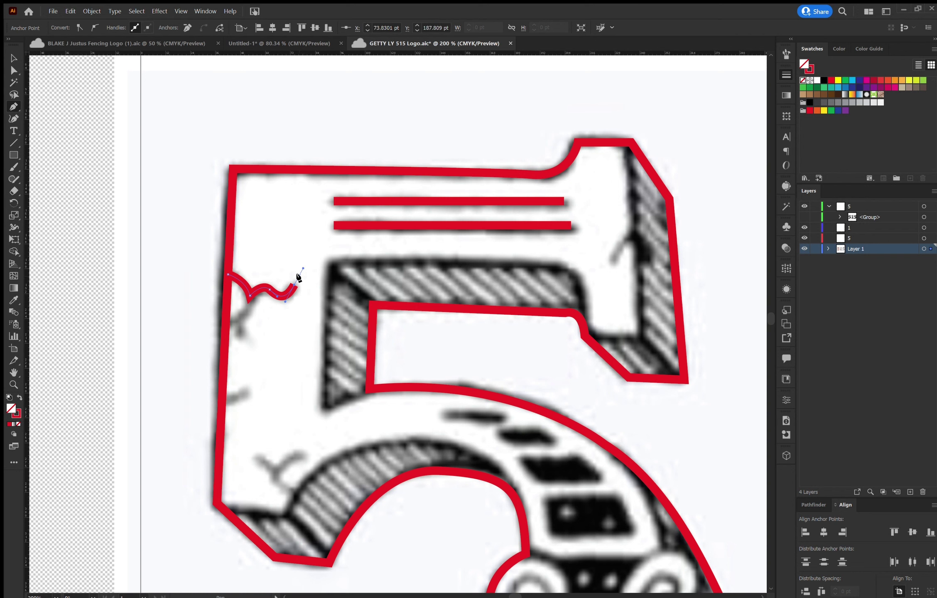
click(249, 299)
mouse_move(246, 305)
mouse_down()
mouse_move(240, 344)
mouse_move(233, 322)
mouse_move(227, 332)
mouse_up()
- Toggle the visibility of Layer 1 and the hidden group to check which artwork each one contains
key(ctrl+minus)
key(ctrl+minus)
key(ctrl+minus)
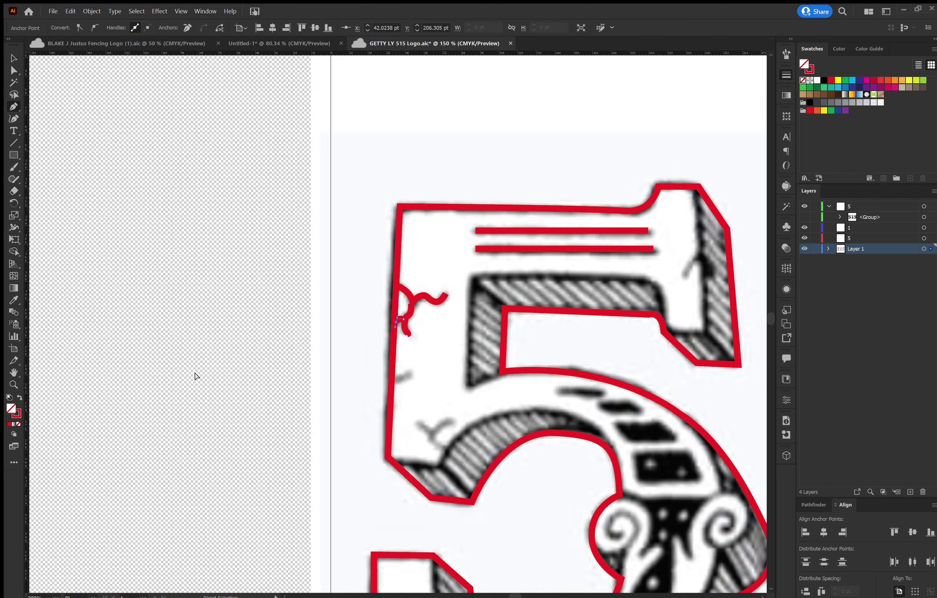
scroll(197, 377, right, 3)
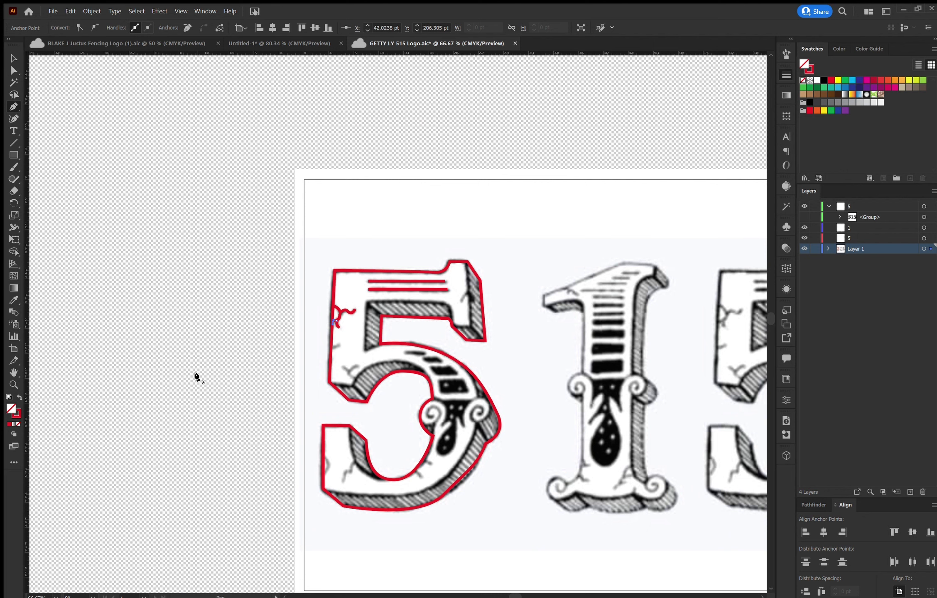
click(803, 249)
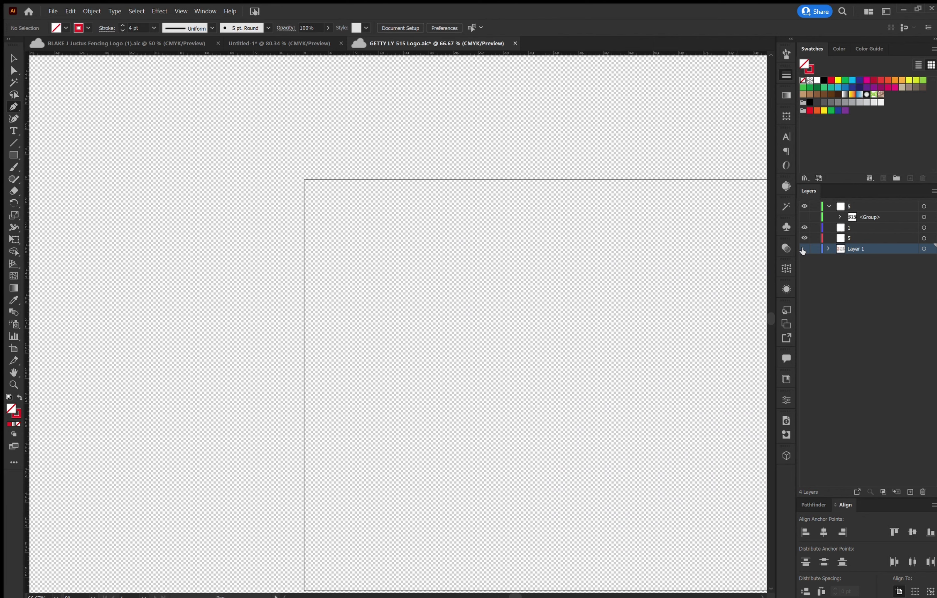
click(805, 216)
click(805, 217)
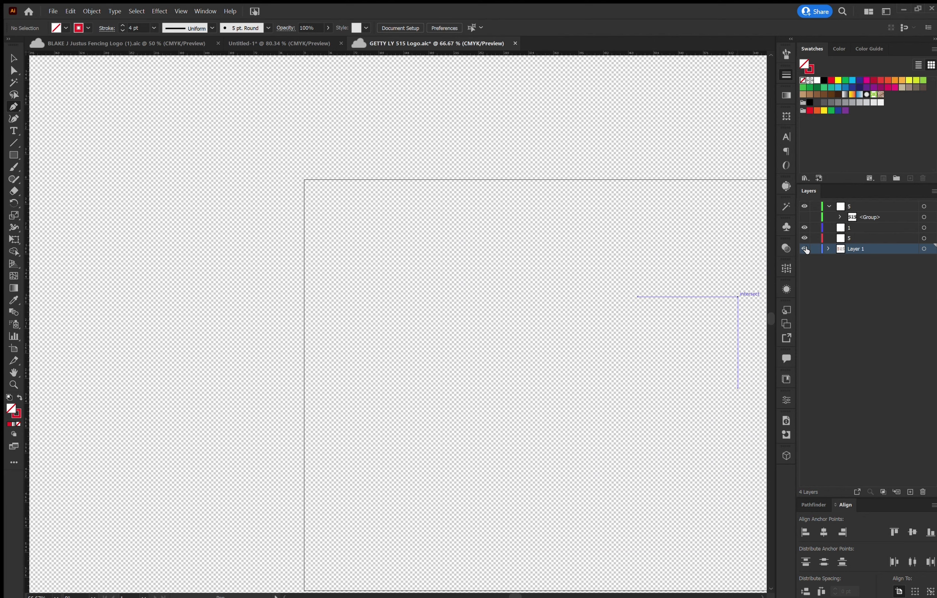
click(805, 249)
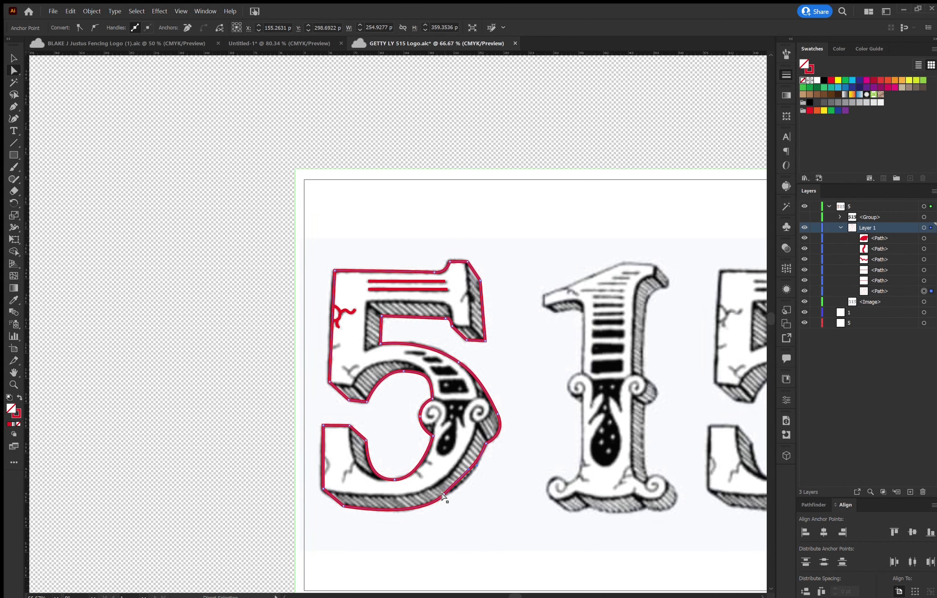
- Reshape the outline's lower-right curve with its anchor handles so it follows the bottom edge of the left 5's shading
click(441, 494)
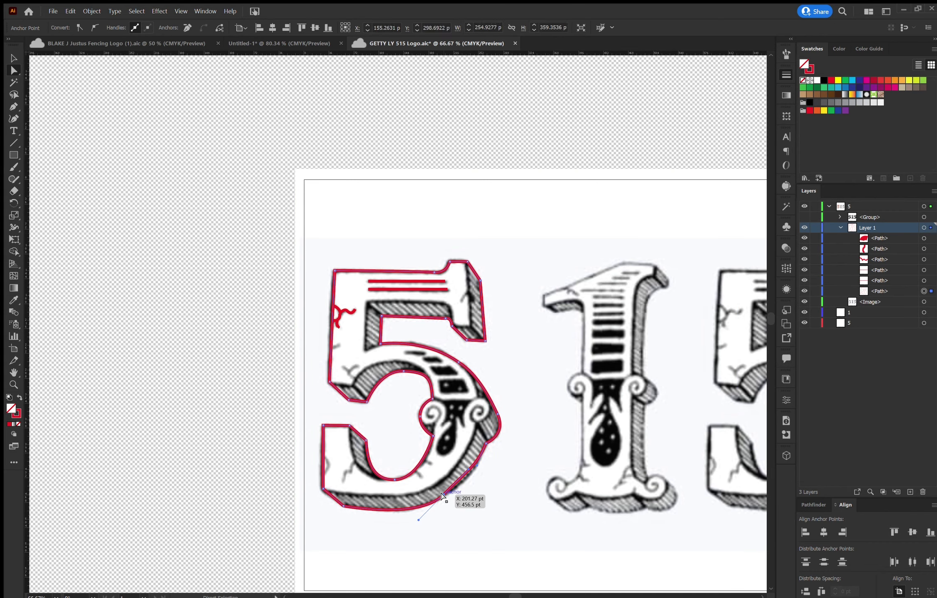
drag(465, 467, 471, 476)
click(433, 492)
drag(411, 510, 441, 497)
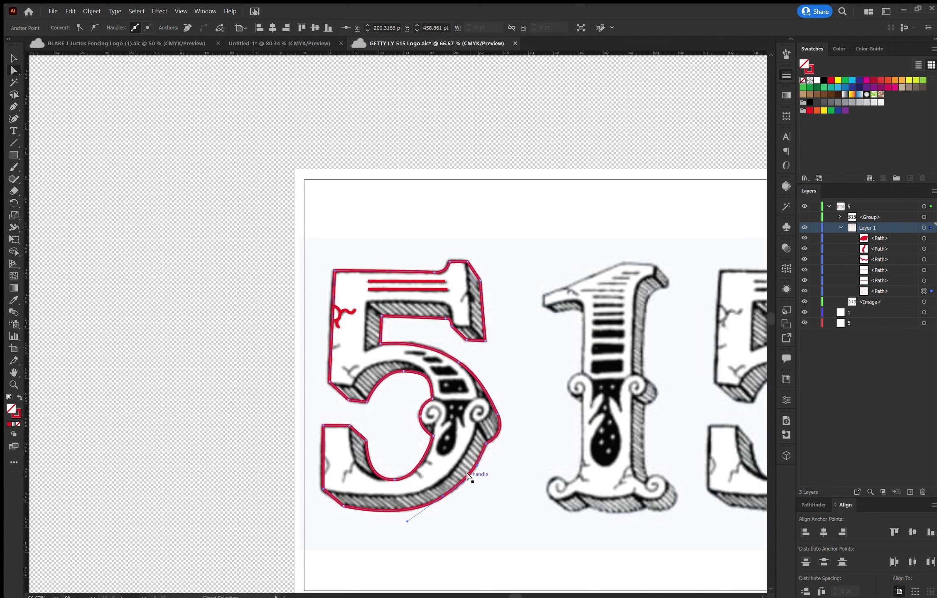
drag(467, 474, 463, 479)
drag(402, 516, 400, 513)
click(443, 495)
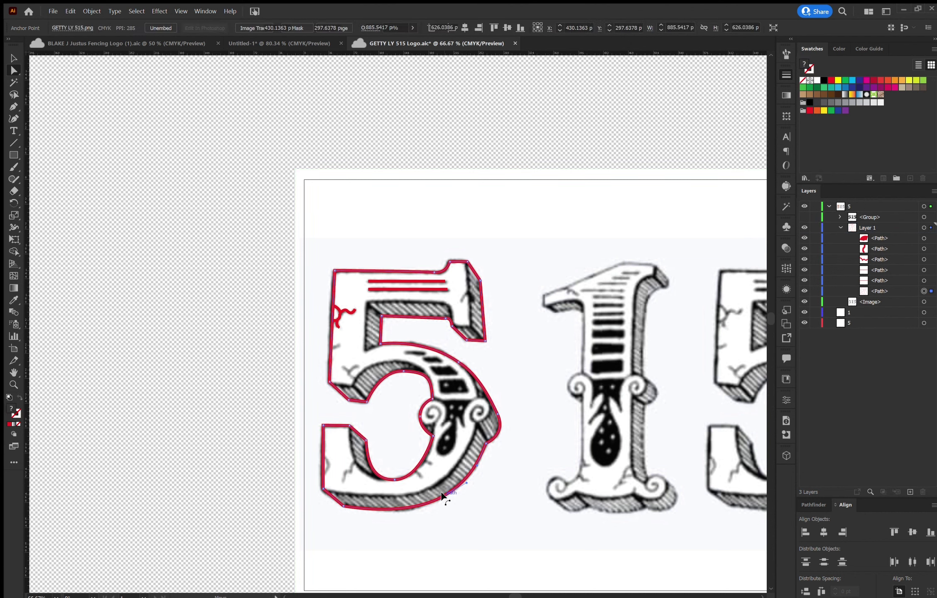
click(439, 494)
drag(440, 497, 400, 521)
click(343, 506)
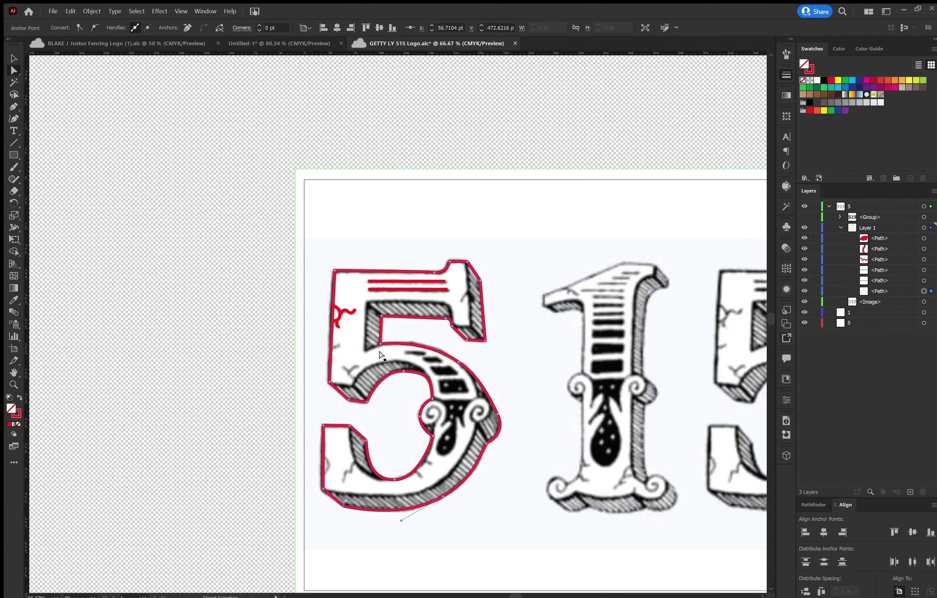
click(331, 349)
drag(331, 349, 331, 344)
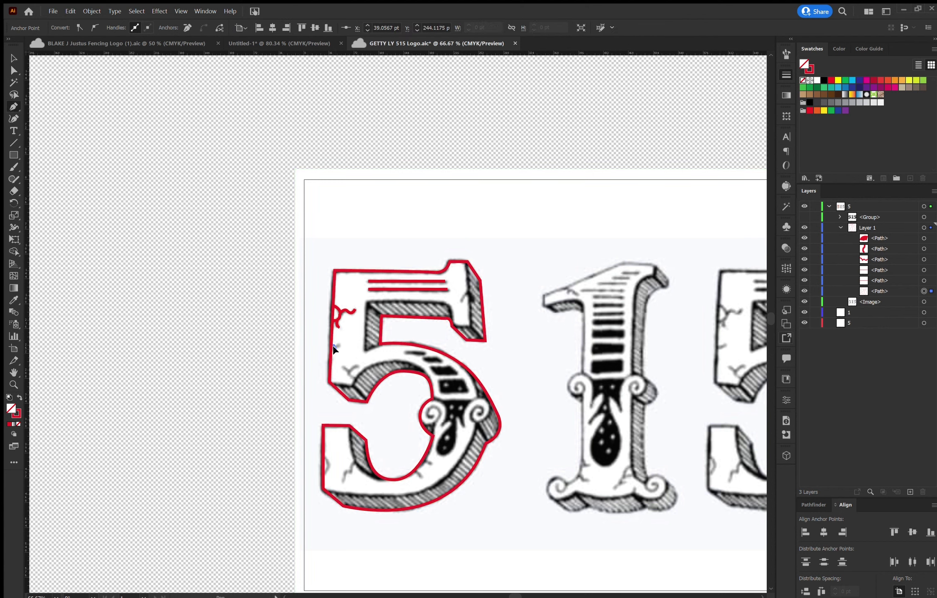
click(334, 348)
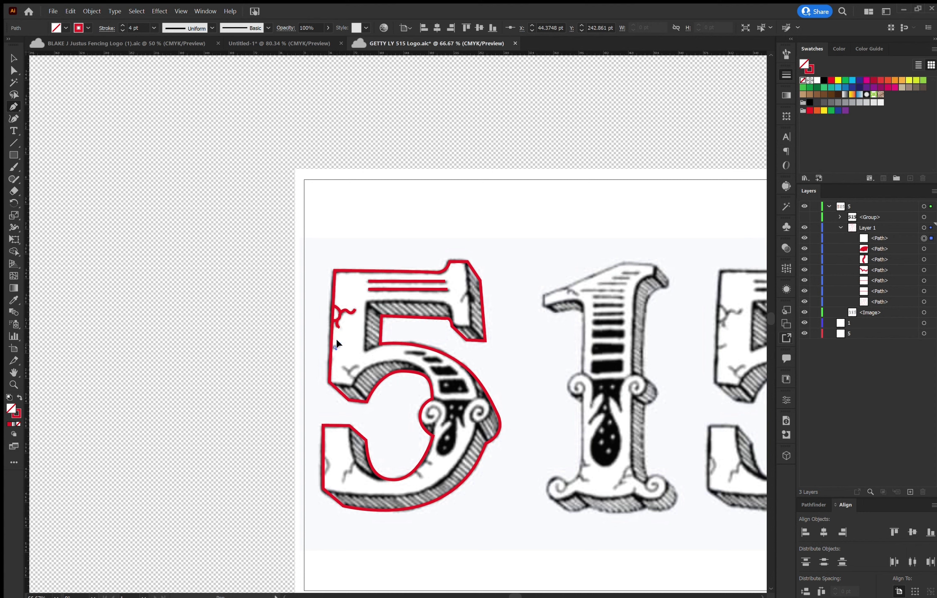
key(ctrl+z)
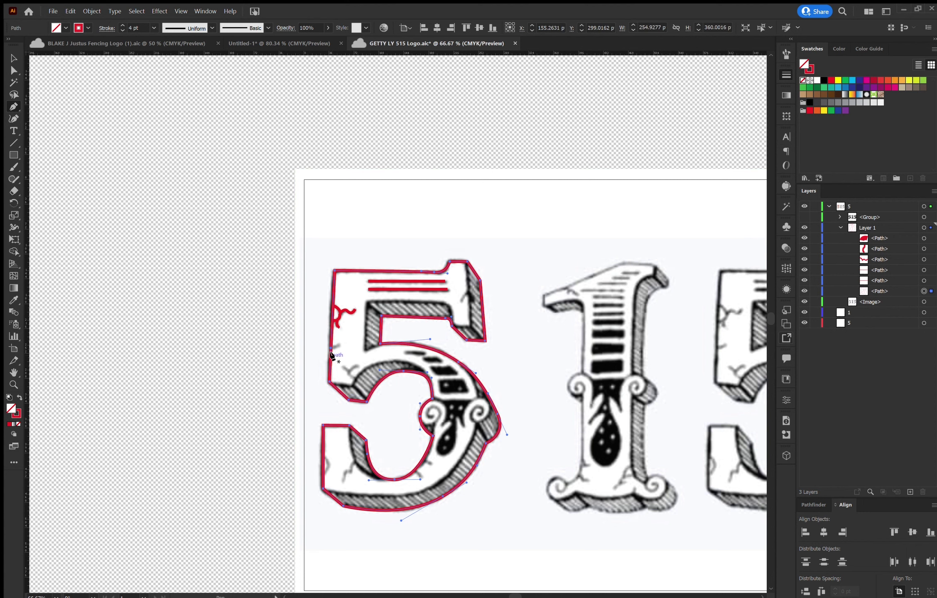
- Trace the small crack midway down the left 5's stem and the short mark on the top bar's right end
ctrl+click(334, 349)
click(335, 347)
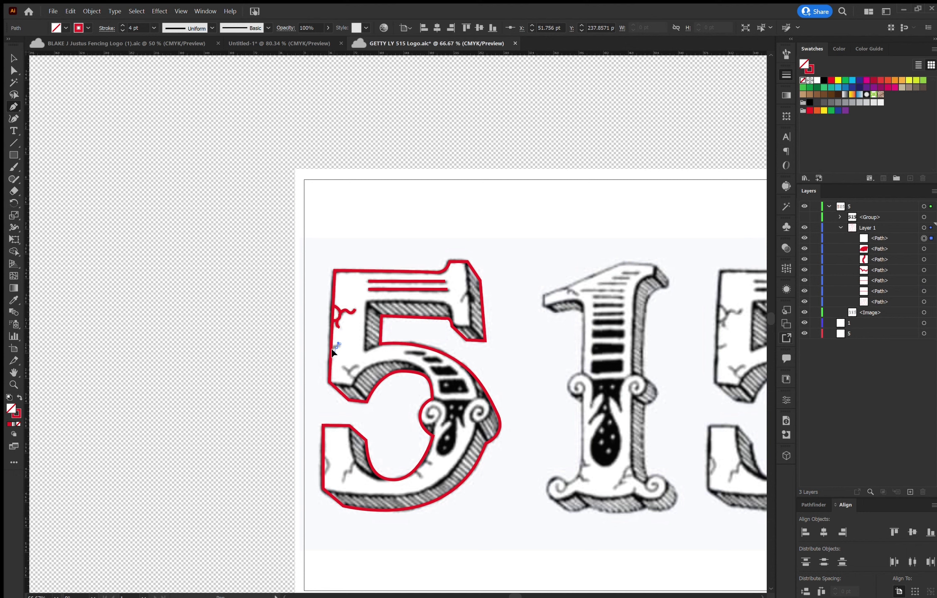
click(333, 350)
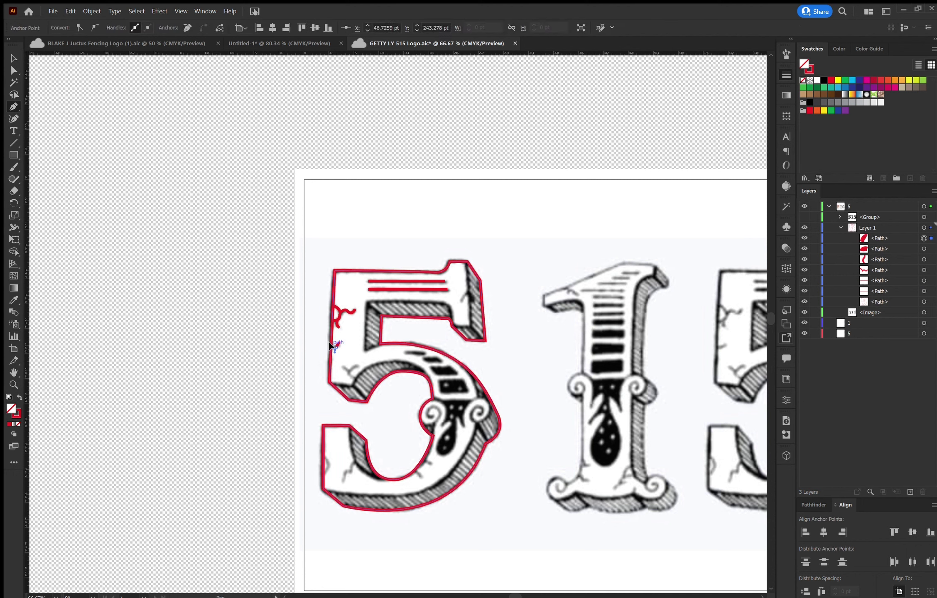
ctrl+click(478, 305)
click(469, 291)
drag(461, 301, 461, 304)
key(Escape)
- Trace the branching crack near the stem's foot and the crescent mark on the left edge of the lower terminal
click(355, 379)
drag(348, 374, 361, 365)
click(345, 364)
key(Escape)
click(350, 368)
key(Escape)
click(324, 456)
drag(323, 472, 312, 478)
key(Escape)
- Trace the left scroll's spiral and the short edge line directly beneath it
click(434, 415)
drag(429, 409, 408, 421)
key(Escape)
key(ctrl+equal)
key(ctrl+equal)
key(ctrl+equal)
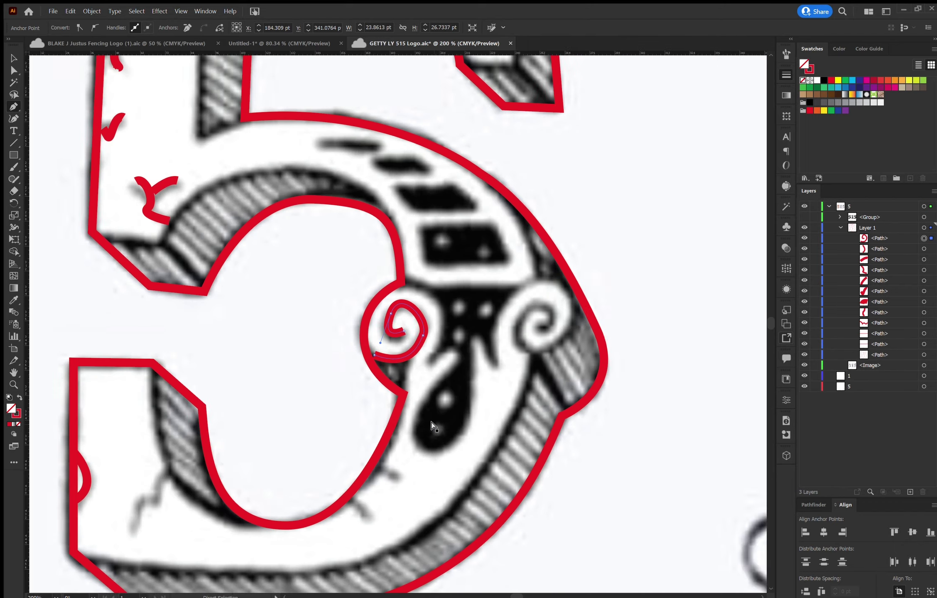
click(453, 358)
drag(450, 392, 452, 409)
key(Escape)
- Trace the dark dripping ornament between the two scrolls as a closed Pen path and fill it with red
click(445, 287)
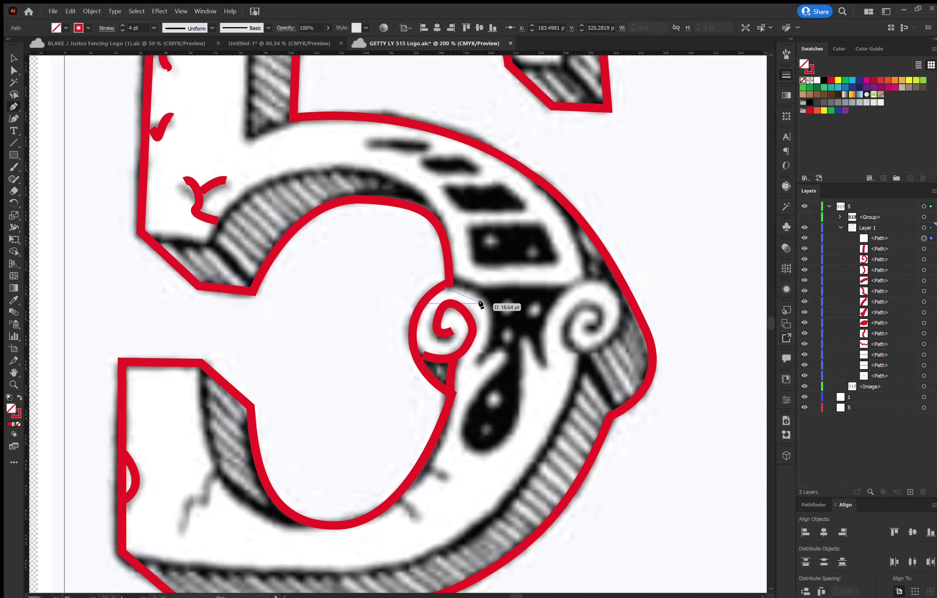
drag(481, 295, 491, 323)
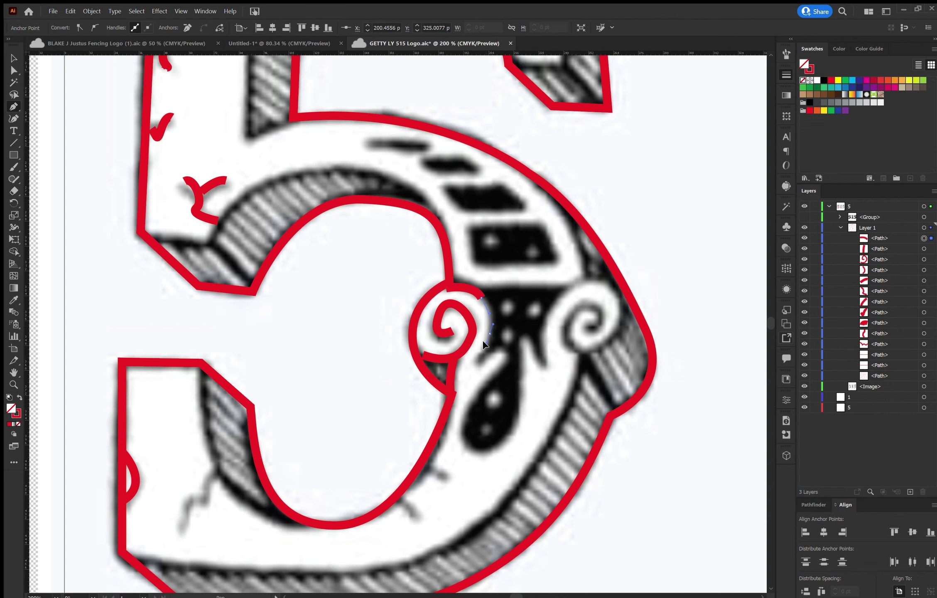
mouse_move(484, 348)
mouse_down()
mouse_move(478, 354)
mouse_move(491, 324)
mouse_move(486, 309)
mouse_move(489, 328)
mouse_up()
drag(490, 343, 491, 343)
mouse_move(474, 364)
mouse_down()
mouse_move(509, 349)
mouse_move(481, 379)
mouse_up()
drag(461, 420, 548, 369)
drag(546, 345, 544, 335)
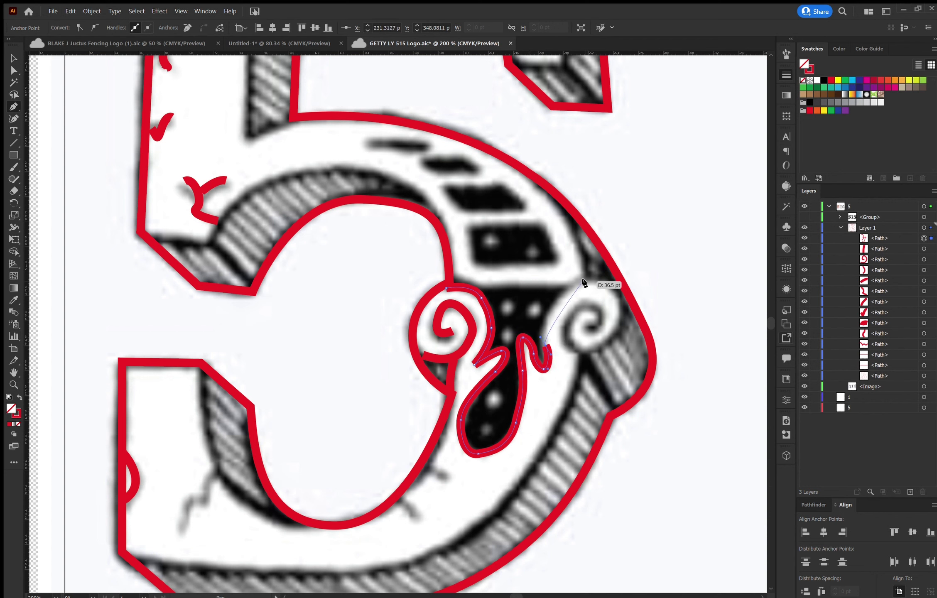
drag(583, 279, 623, 259)
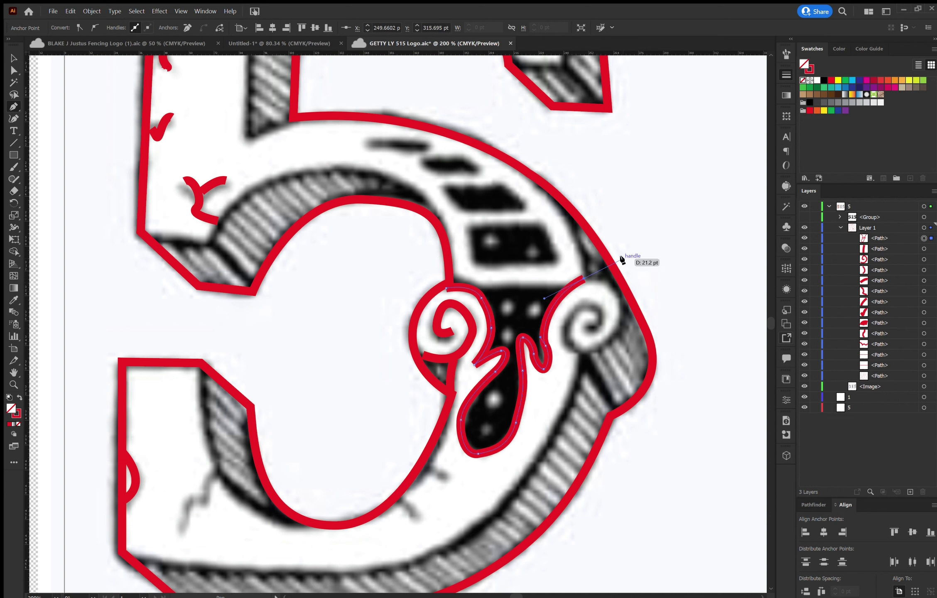
click(583, 278)
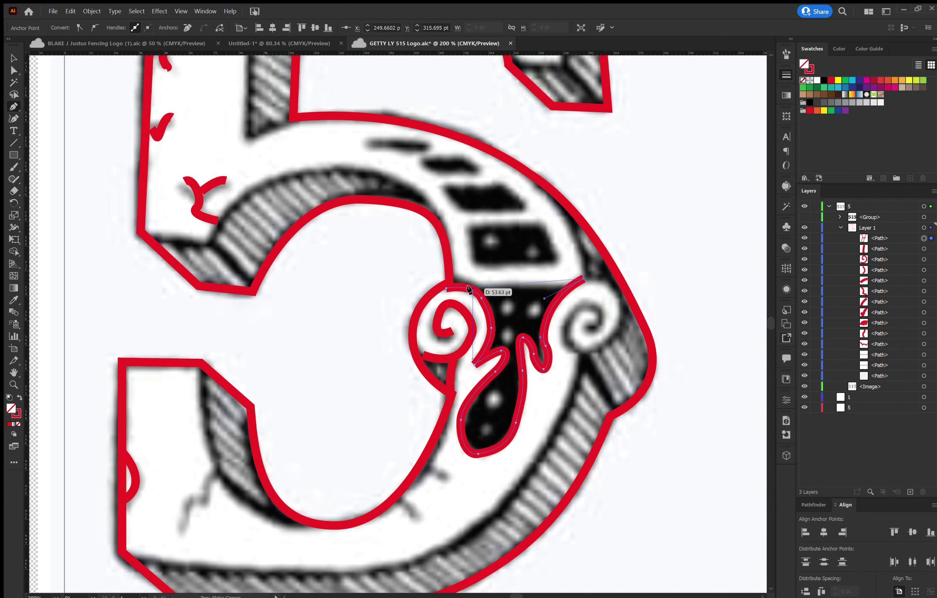
click(445, 286)
mouse_move(446, 287)
mouse_down()
mouse_move(594, 253)
mouse_move(498, 218)
mouse_move(445, 288)
mouse_up()
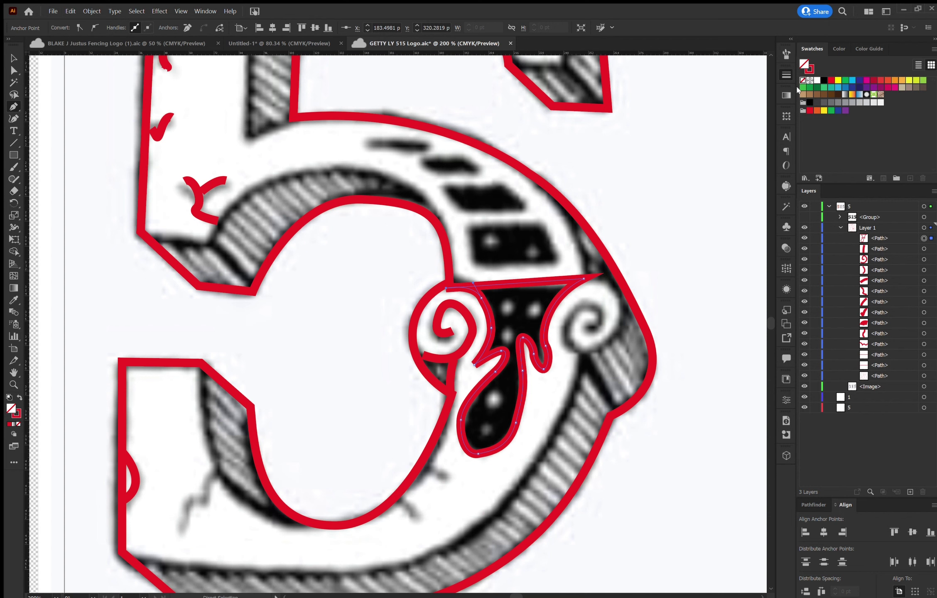
click(810, 112)
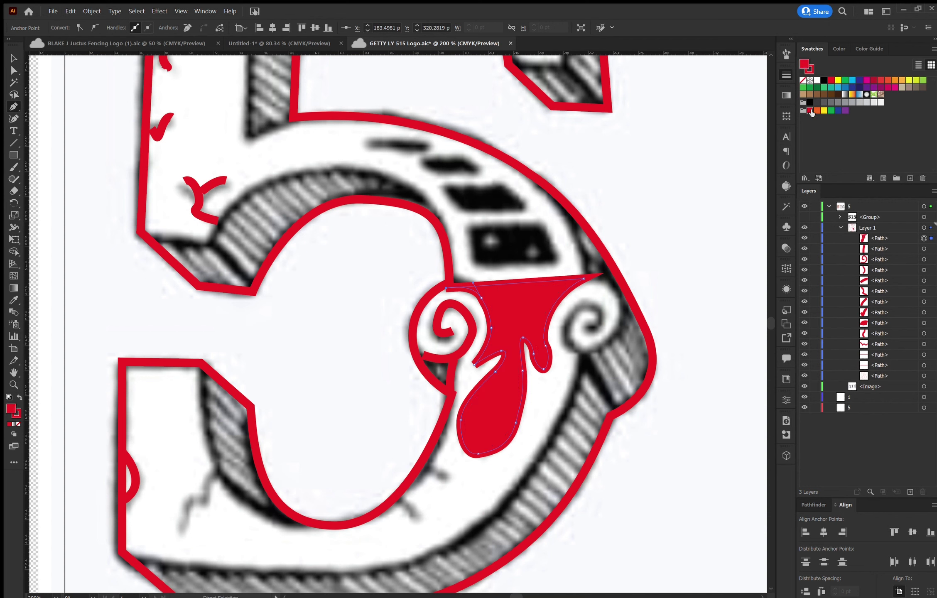
- Hide the filled drip shape and draw small unfilled ellipses over its five white dots
click(804, 238)
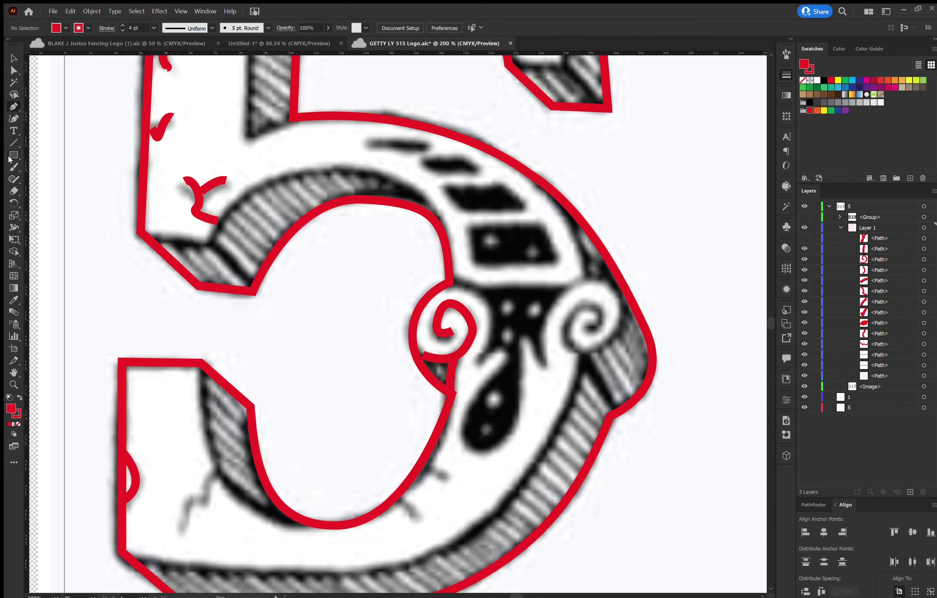
key(l)
drag(505, 306, 516, 318)
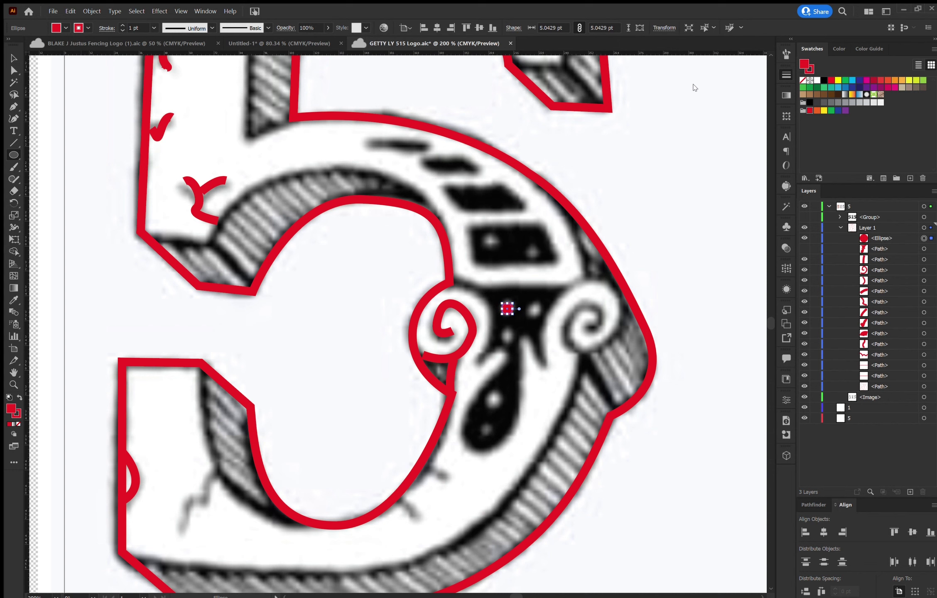
click(802, 79)
mouse_move(534, 309)
mouse_down()
mouse_move(543, 315)
mouse_move(512, 343)
mouse_up()
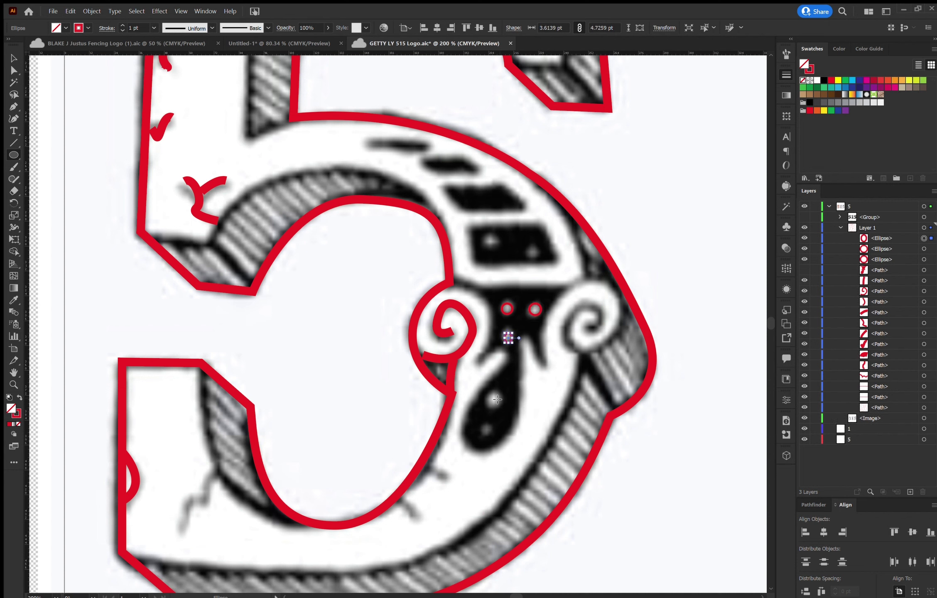
mouse_move(488, 394)
mouse_down()
mouse_move(502, 407)
mouse_move(490, 432)
mouse_up()
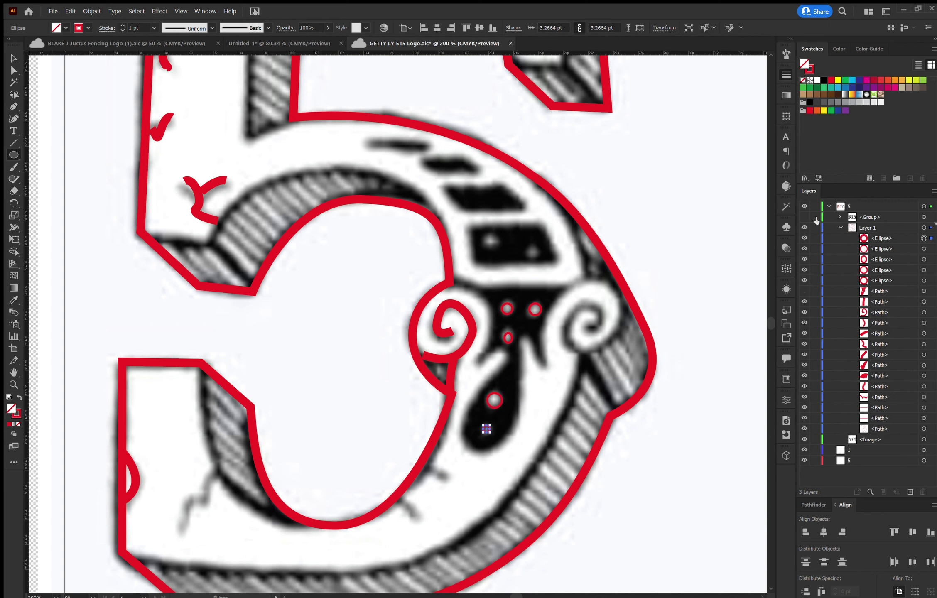
- Show the drip shape again and cut the five dots out of it with the Shape Builder tool
click(805, 290)
click(924, 291)
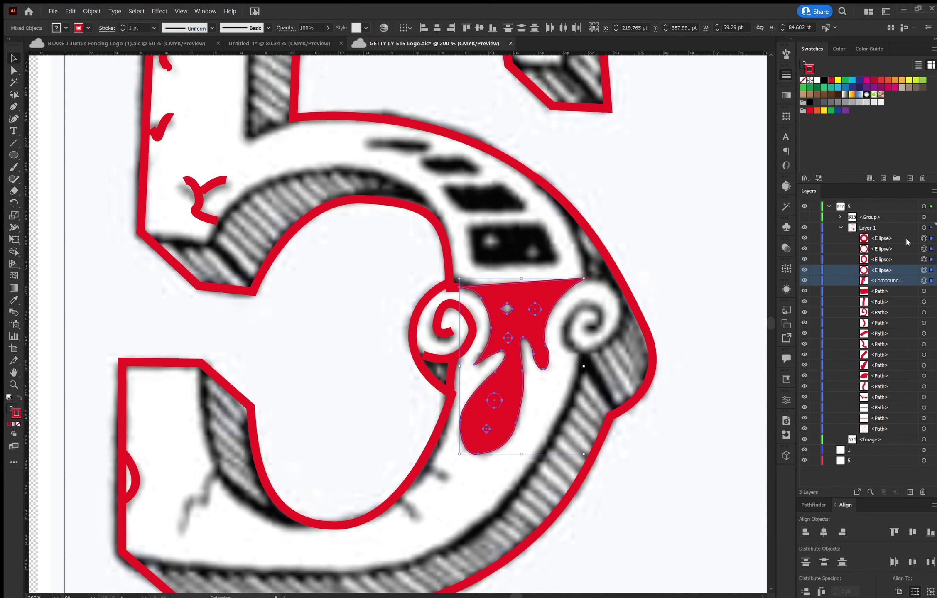
shift+click(906, 239)
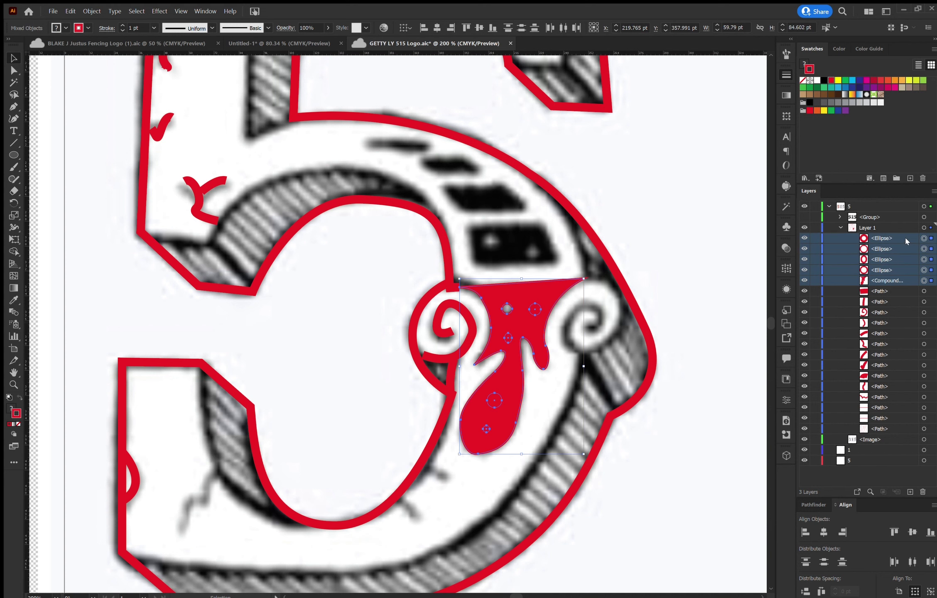
click(14, 252)
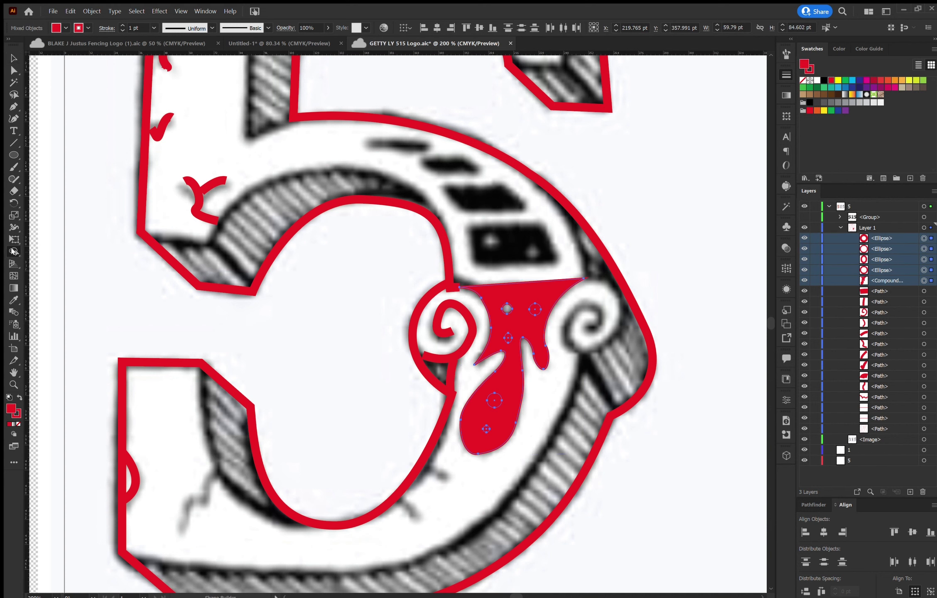
alt+click(535, 309)
alt+click(507, 338)
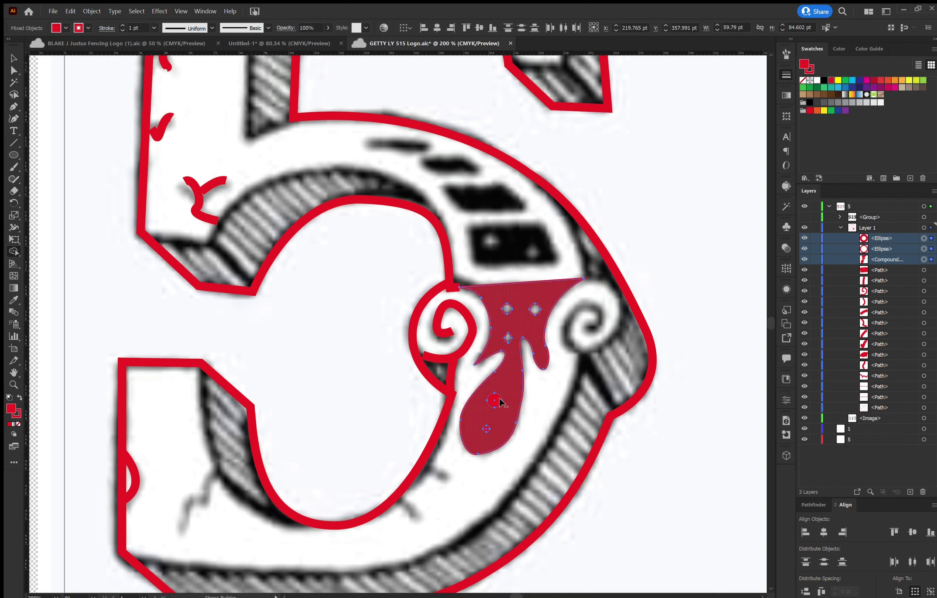
alt+click(495, 400)
alt+click(487, 429)
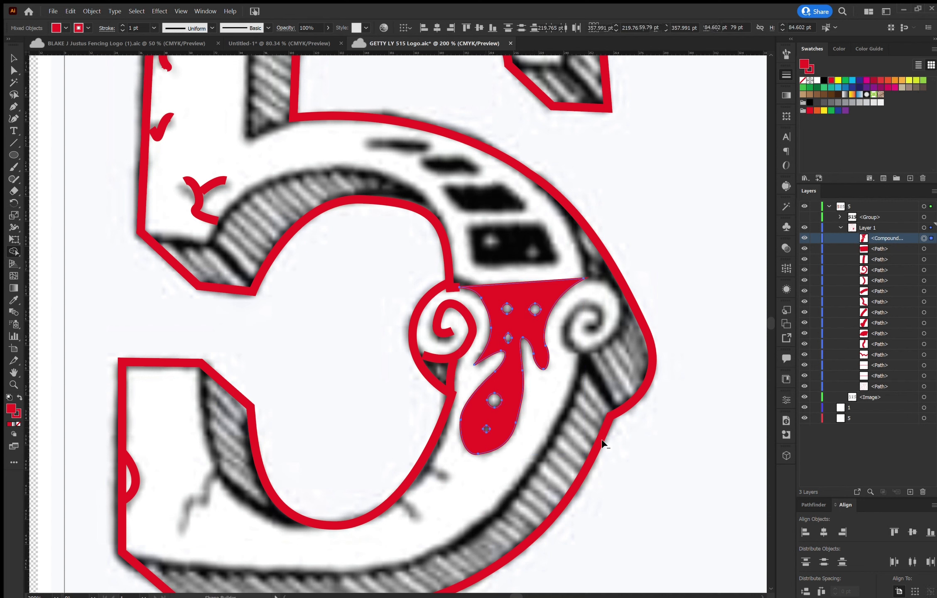
- Select the anchor on the drip shape's right edge and save the document
key(v)
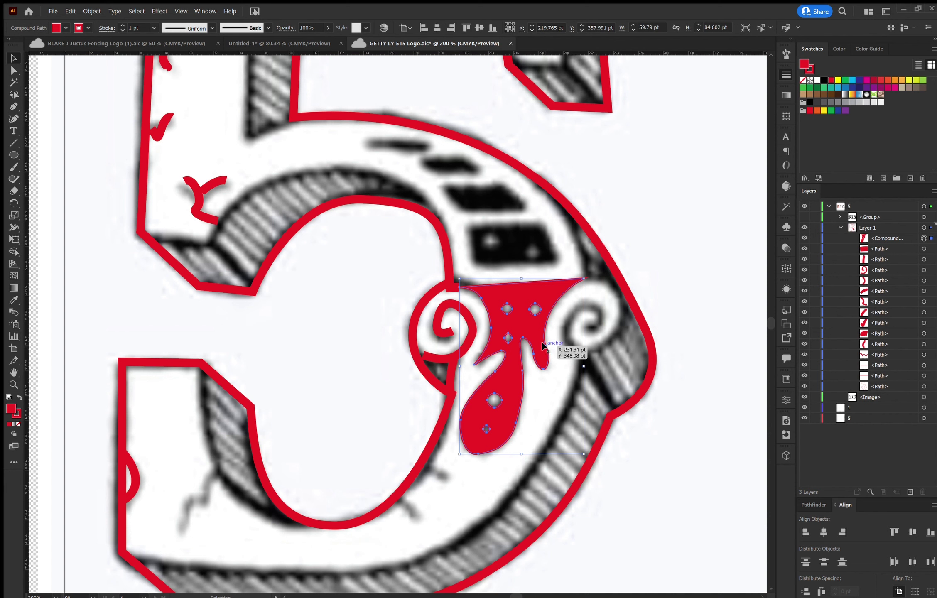
key(a)
click(542, 344)
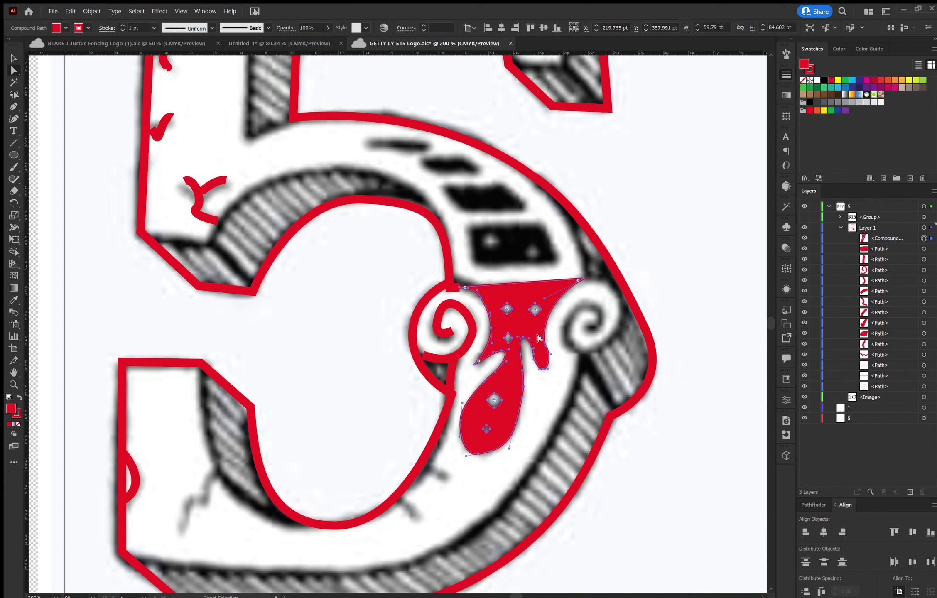
key(ctrl+s)
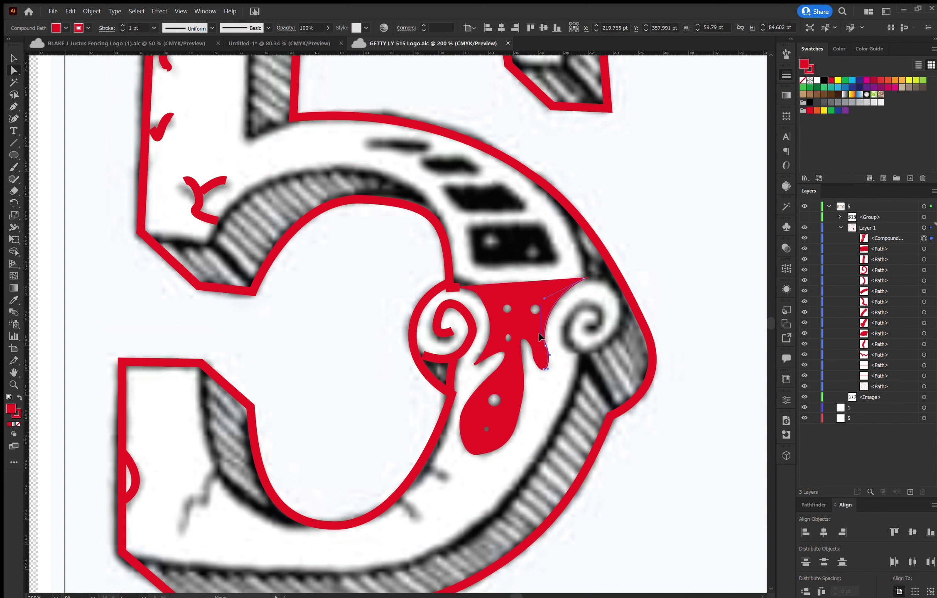
- Delete the leftover path beneath the drip shape and move the shape's upper-left anchor to meet the left 5's outline
drag(887, 249, 921, 504)
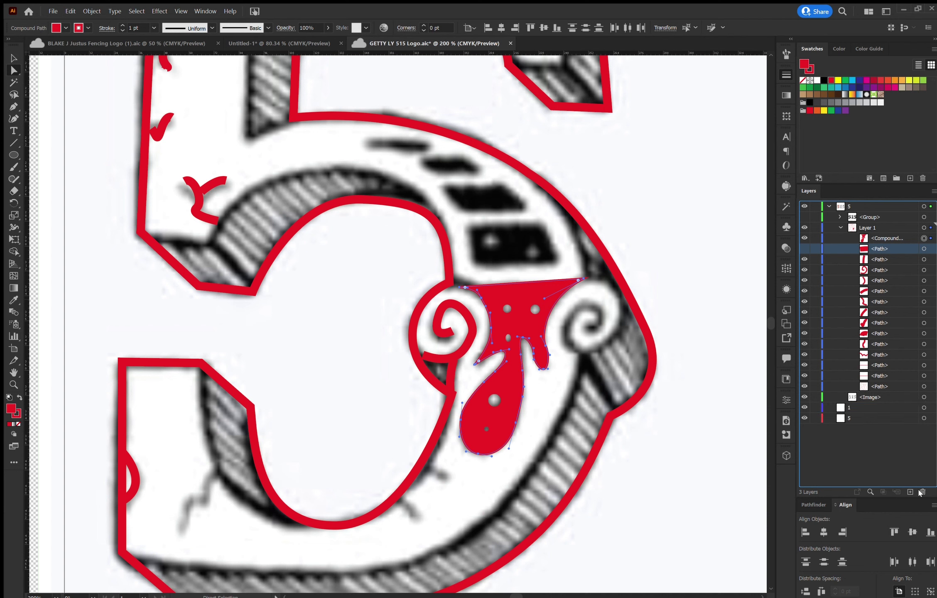
click(921, 492)
click(457, 286)
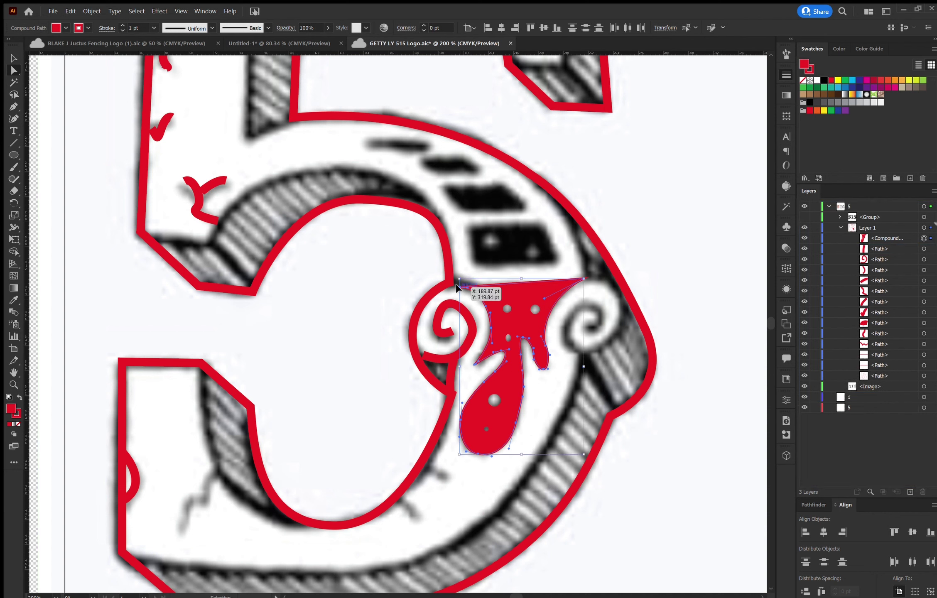
drag(456, 287, 448, 284)
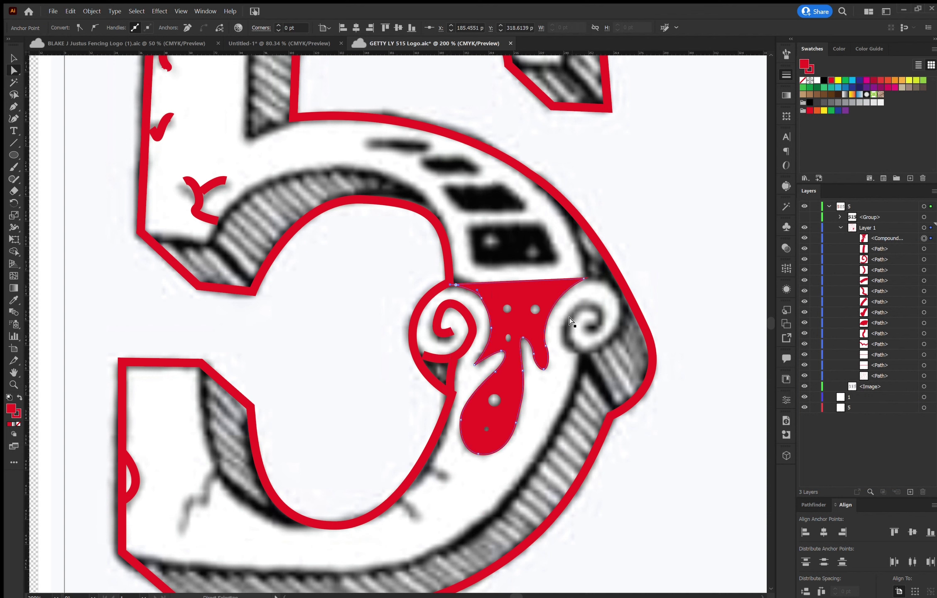
- Trace an unfilled path from the upper-right outline along the inner shading edge and around the right scroll's spiral
key(p)
click(541, 183)
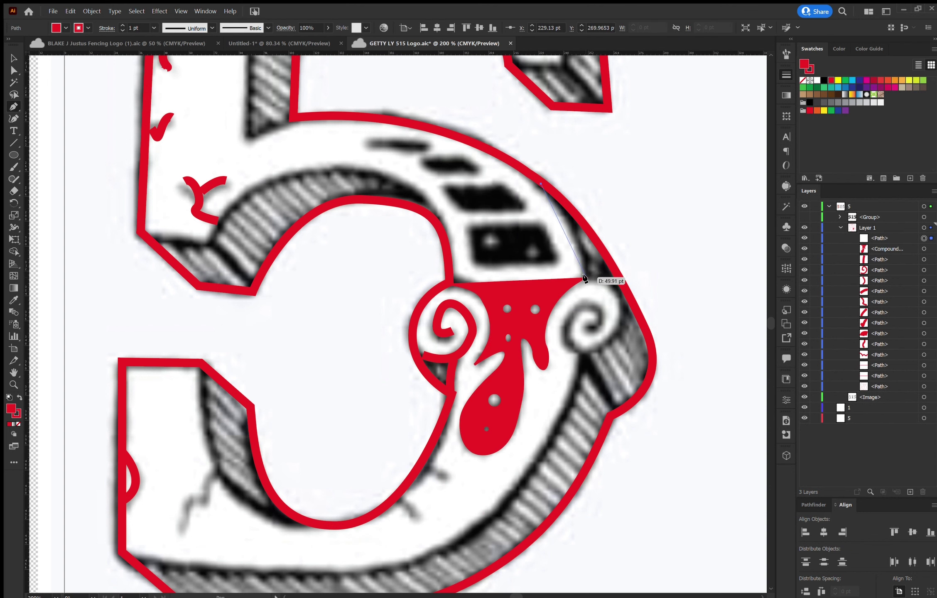
drag(585, 277, 582, 273)
drag(577, 317, 578, 315)
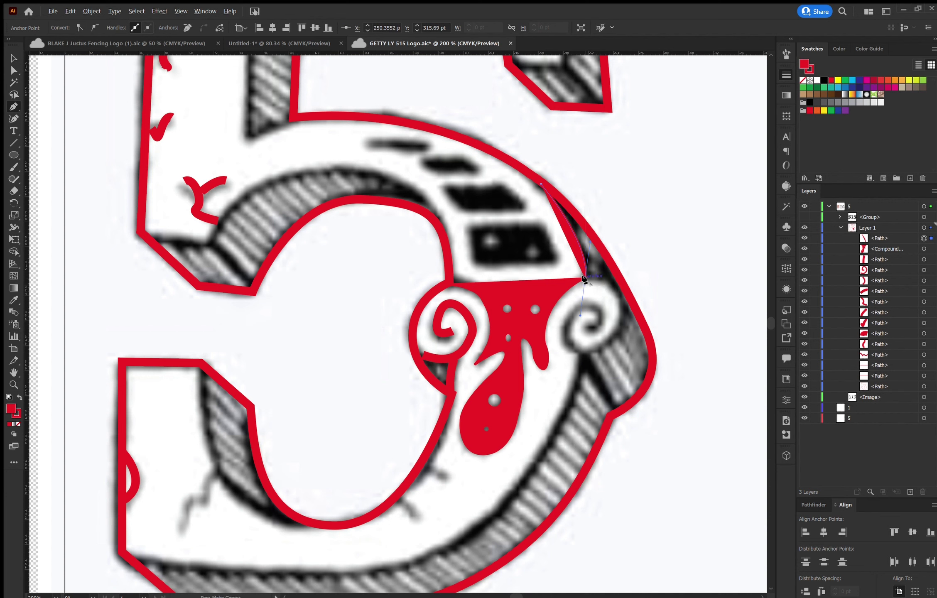
click(803, 80)
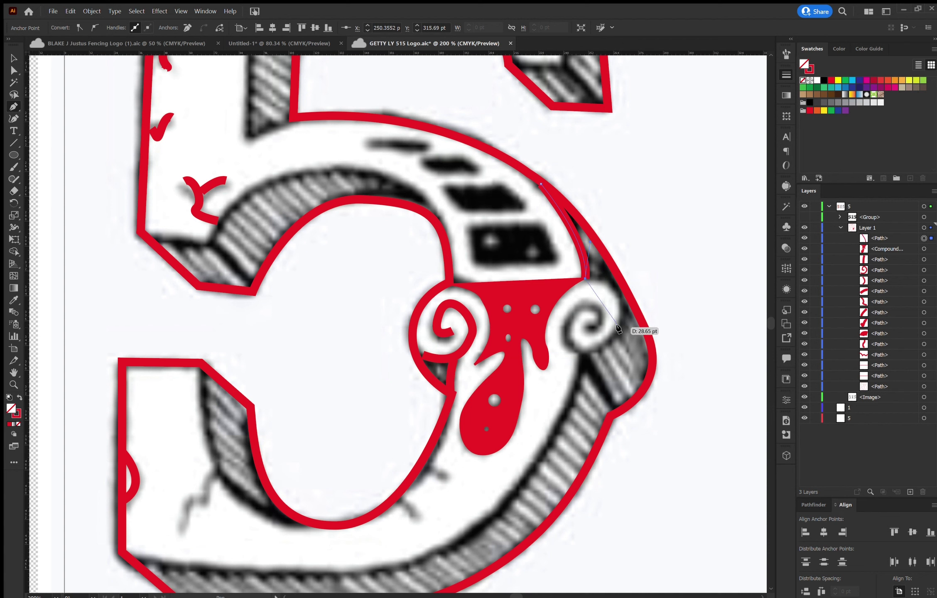
drag(617, 315, 615, 314)
mouse_move(603, 355)
mouse_down()
mouse_move(574, 348)
mouse_move(572, 299)
mouse_move(584, 300)
mouse_up()
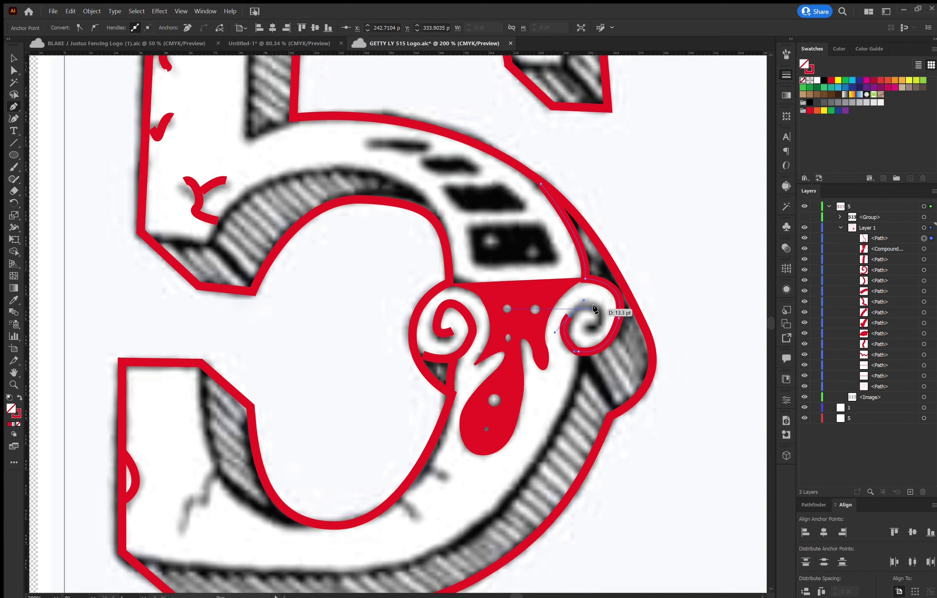
mouse_move(594, 308)
mouse_down()
mouse_move(580, 329)
mouse_move(569, 326)
mouse_up()
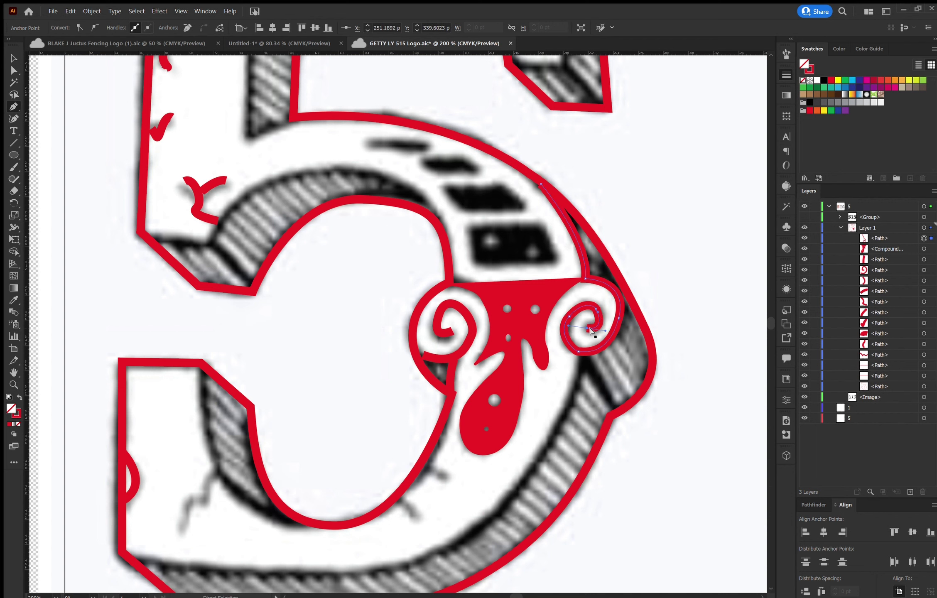
- Reshape the right scroll's spiral with its anchor handles so the curves follow the reference artwork
click(595, 309)
click(596, 313)
drag(567, 319, 552, 333)
click(554, 331)
drag(553, 332, 582, 363)
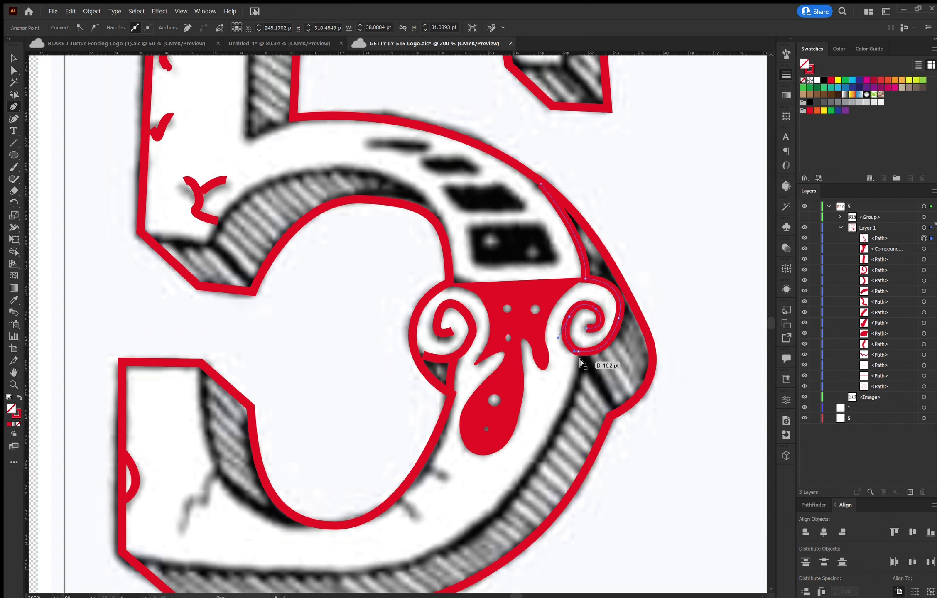
ctrl+click(578, 351)
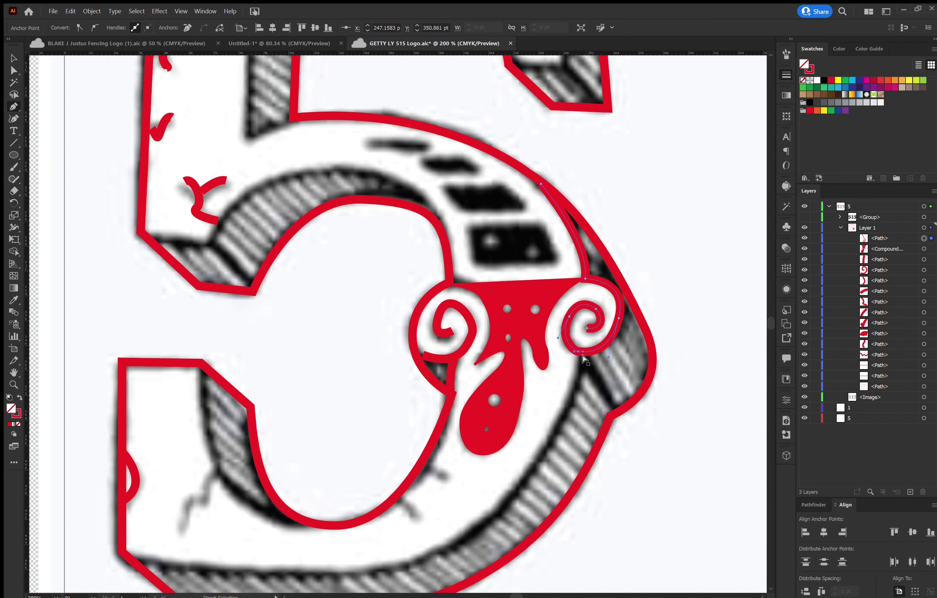
drag(581, 352, 587, 354)
click(618, 316)
drag(626, 280, 621, 282)
key(Escape)
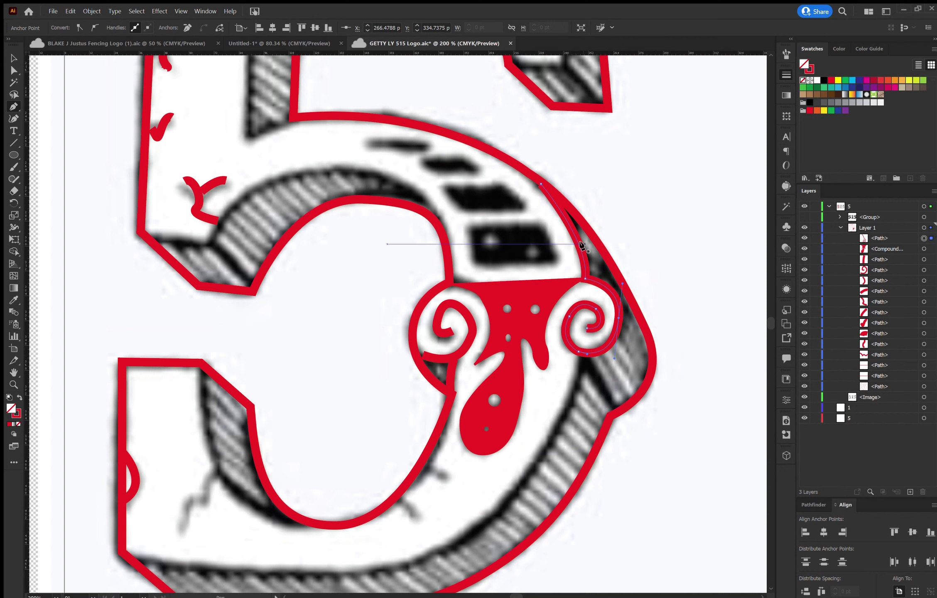
- Draw two short curved shading lines between the right scroll's top and the left 5's outer edge
drag(584, 248, 619, 278)
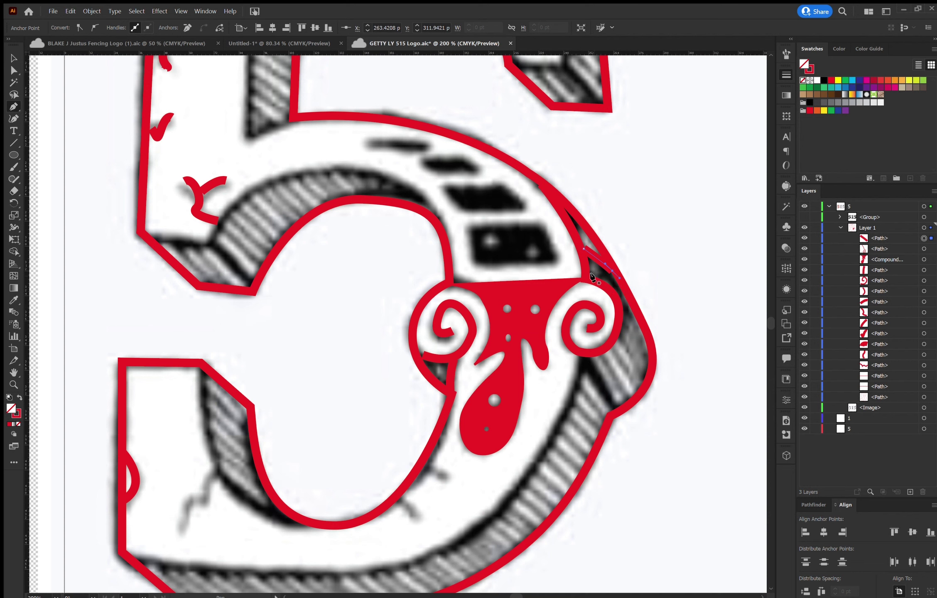
drag(589, 274, 629, 295)
key(Escape)
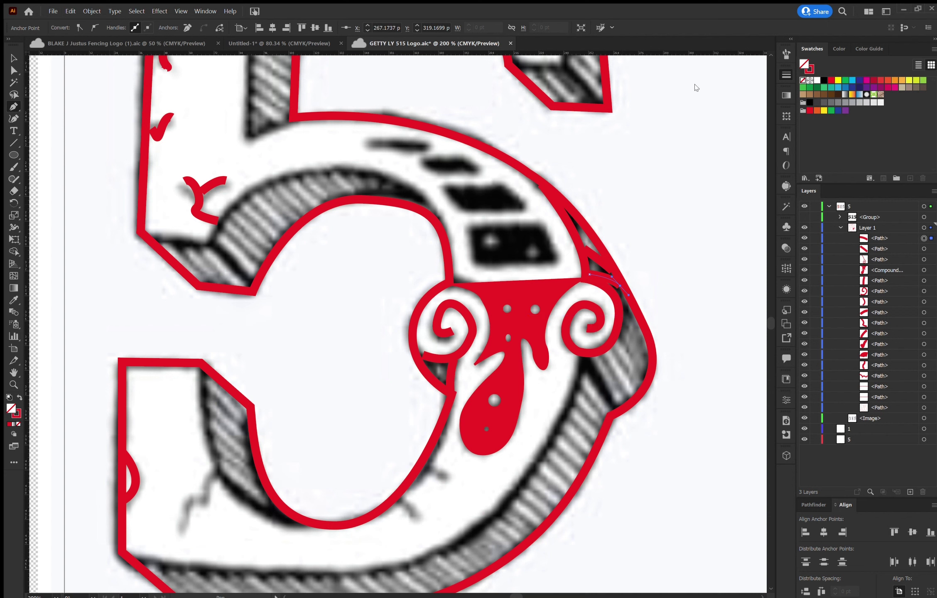
- Try a 1 pt stroke on the short shading line above the right scroll
key(a)
click(598, 262)
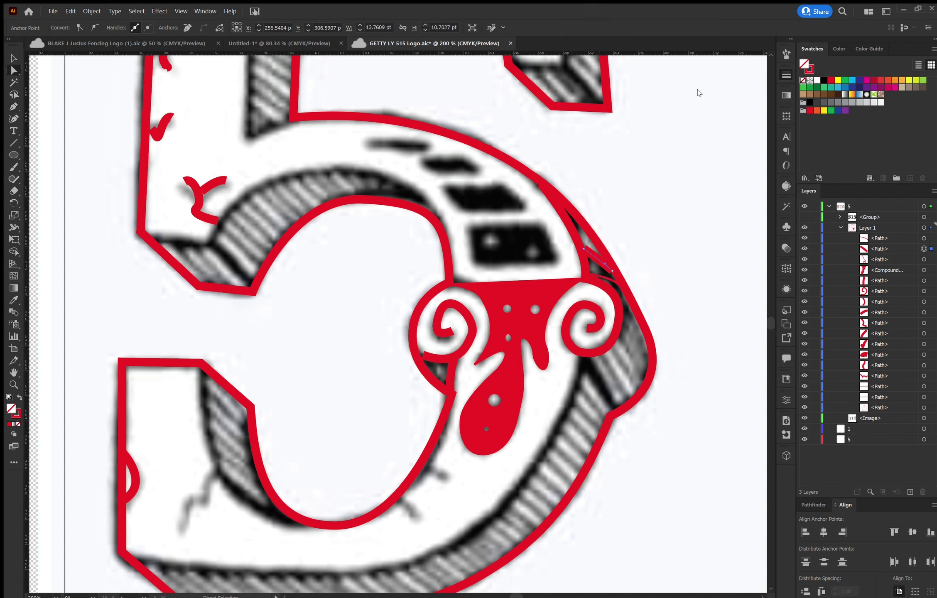
key(p)
click(616, 290)
key(ctrl+z)
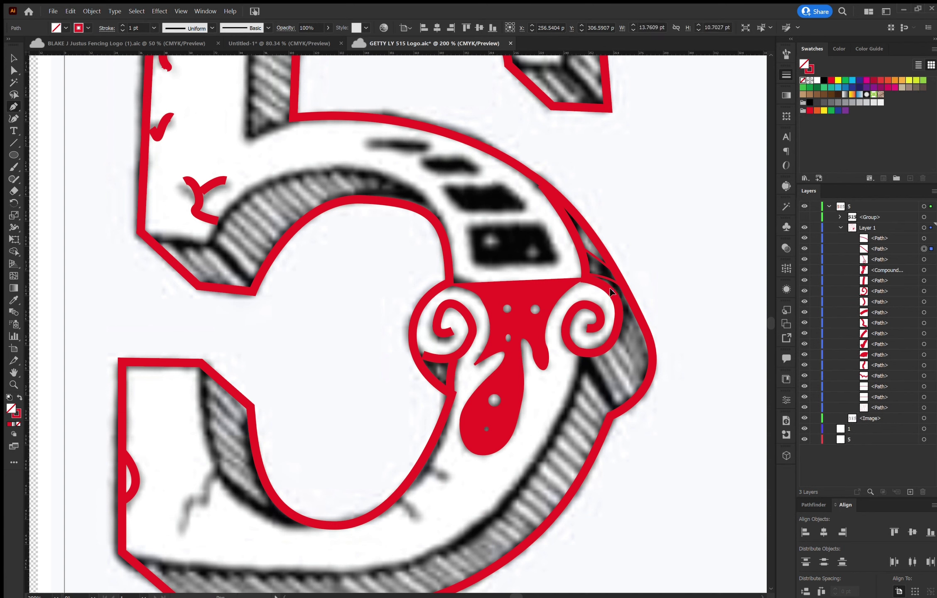
- Try to draw further short shading lines down the strip between the right scroll and the left 5's outer edge
click(613, 291)
click(630, 302)
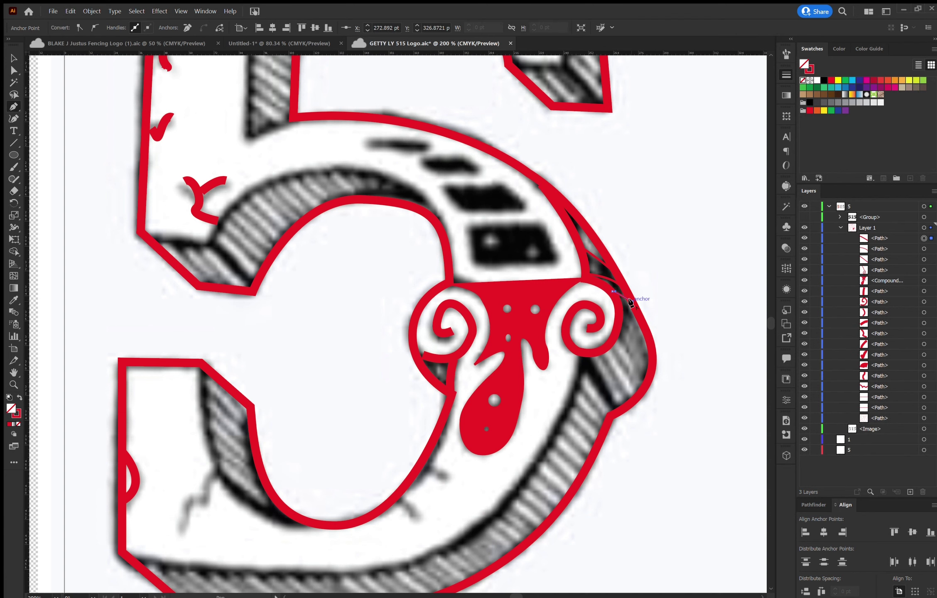
key(Escape)
click(619, 301)
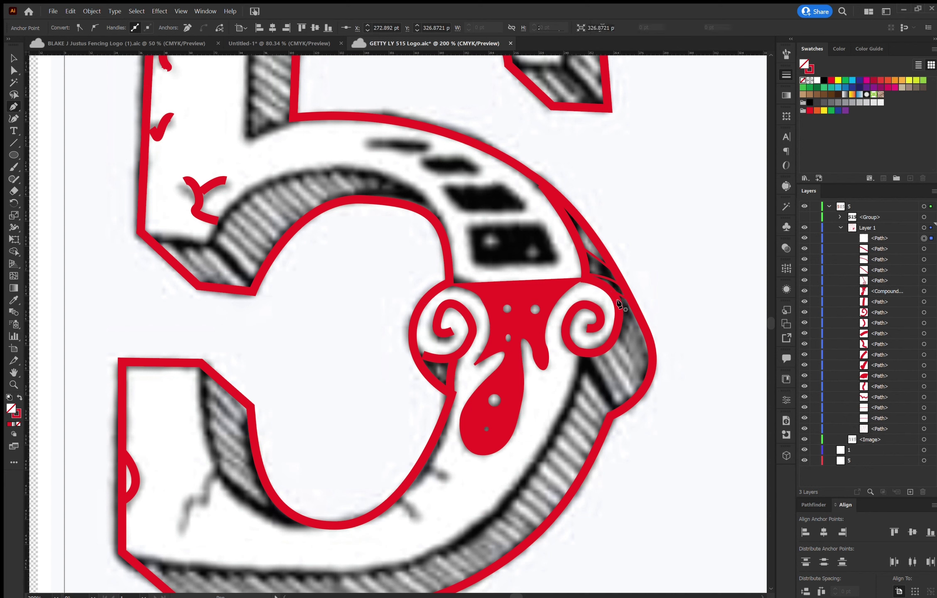
click(641, 330)
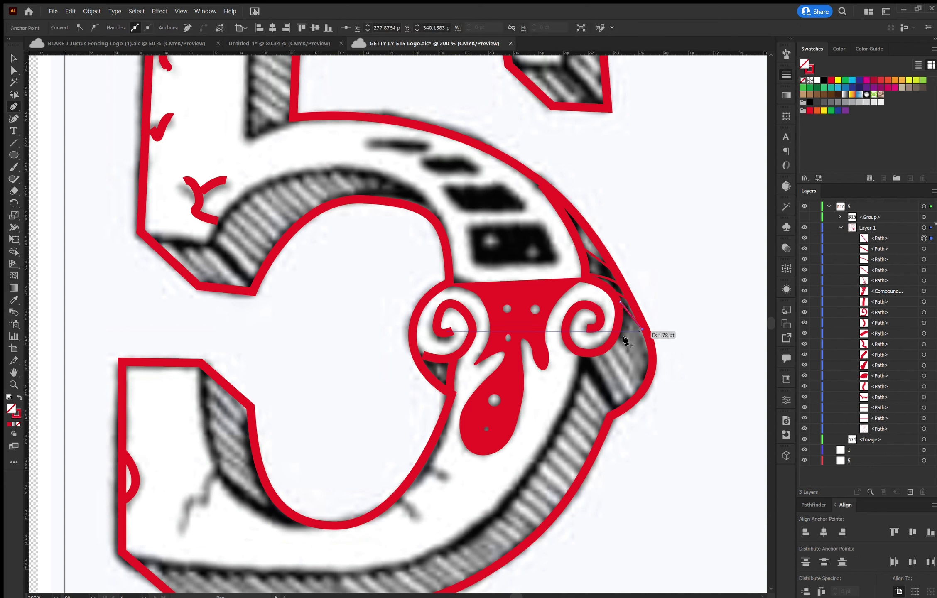
key(Escape)
click(622, 316)
drag(648, 349, 652, 362)
click(612, 328)
- Undo all the short shading lines drawn between the right scroll and the left 5's outer edge
key(ctrl+z)
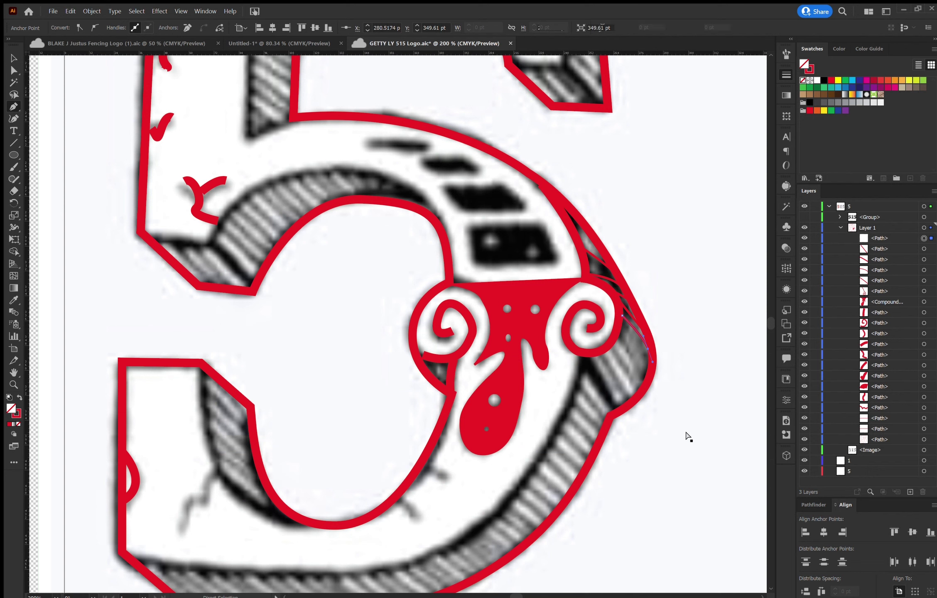
key(ctrl+z)
key(ctrl+z)
key(ctrl+z)
key(ctrl+z)
key(ctrl+z)
key(ctrl+z)
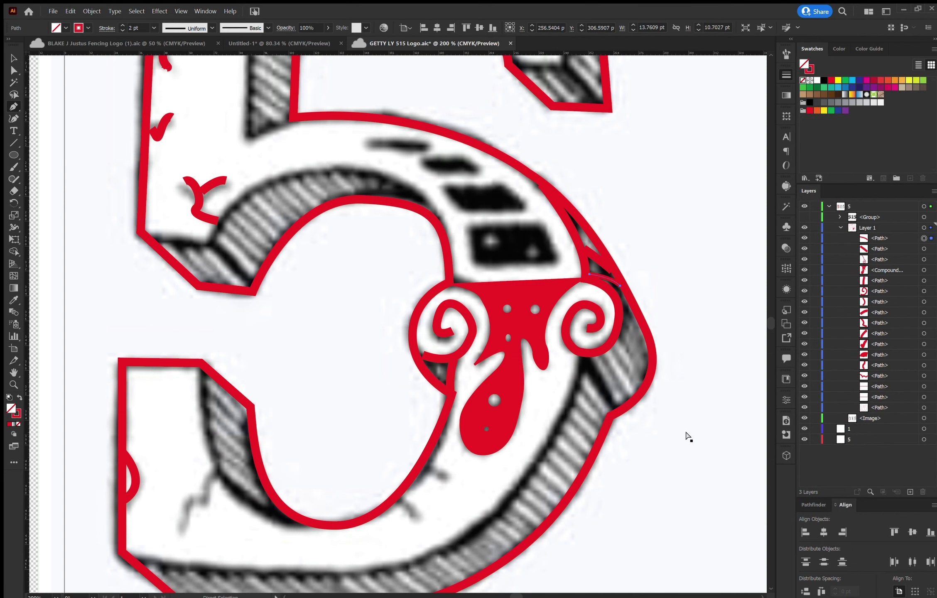
key(ctrl+z)
- Trace the inner edge of the lower-left shading with a curve from its upper corner down to the bottom of the bowl
scroll(339, 277, down, 5)
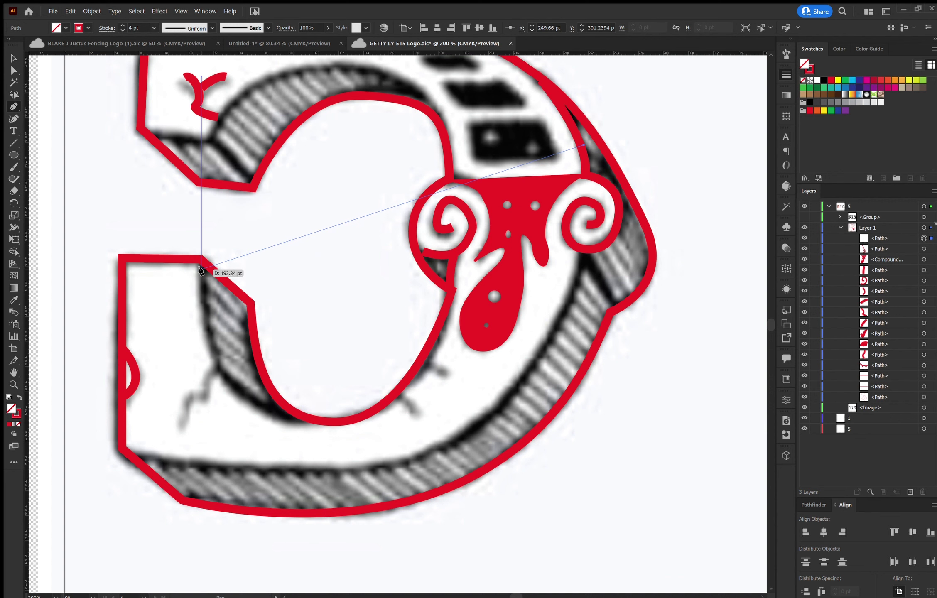
click(199, 263)
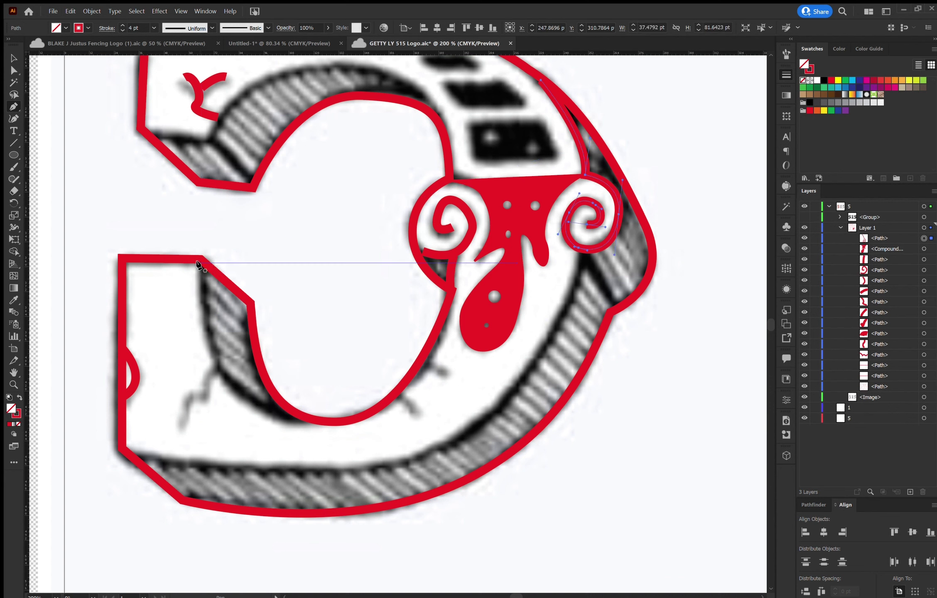
mouse_move(307, 422)
mouse_down()
mouse_move(419, 424)
mouse_move(445, 443)
mouse_move(422, 437)
mouse_up()
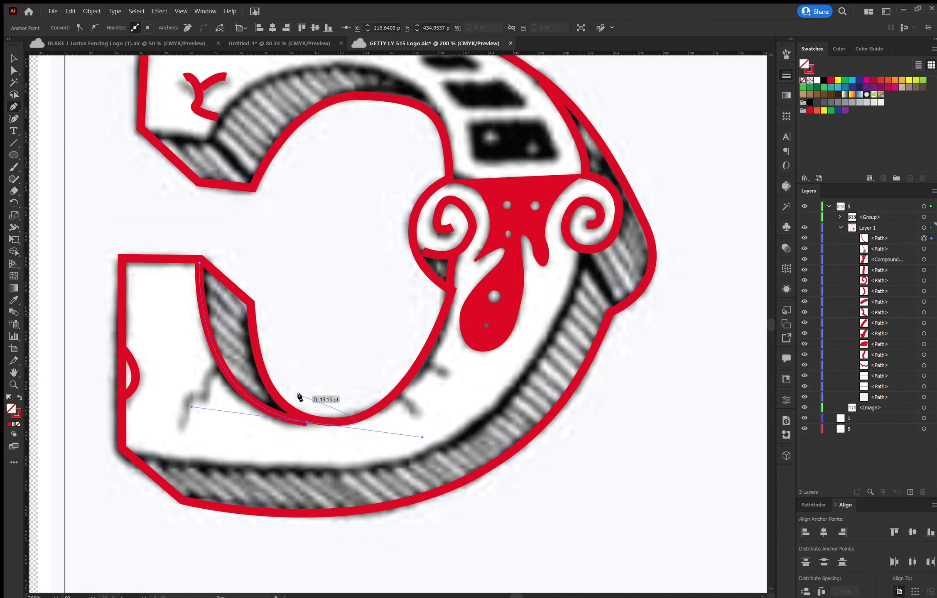
ctrl+click(199, 278)
- Draw a diagonal hatch line across the top of the lower-left shading strip and save the file
click(202, 281)
drag(248, 321, 234, 324)
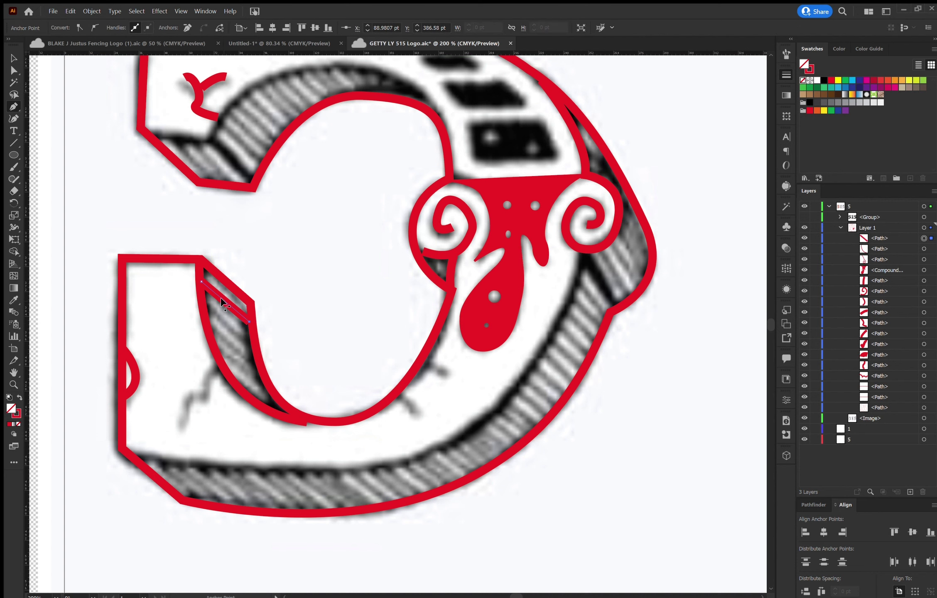
key(v)
key(ctrl+s)
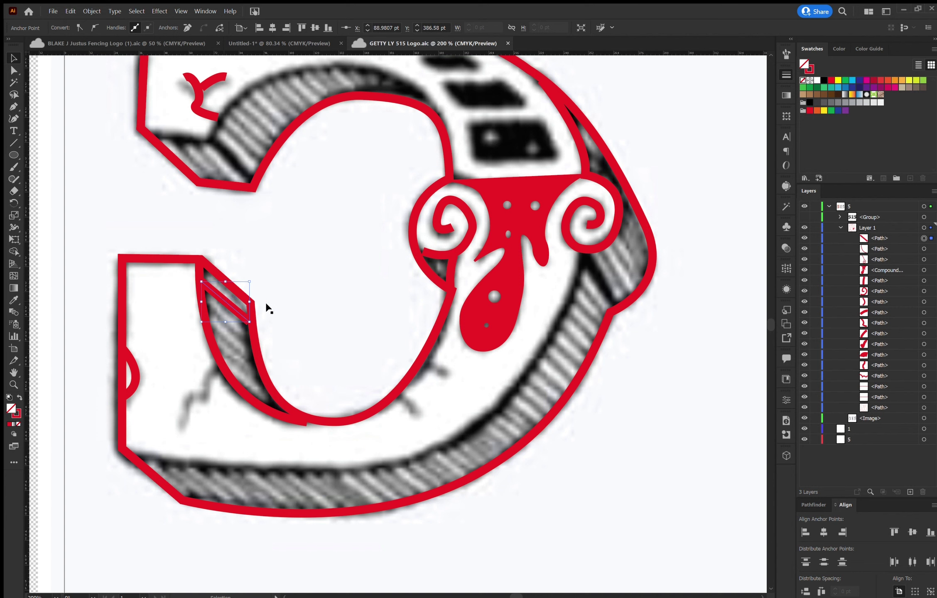
- Duplicate the hatch line three times down the lower-left shading strip, scaling the copies to span its width
mouse_move(226, 304)
mouse_down()
mouse_move(232, 328)
mouse_move(203, 305)
mouse_up()
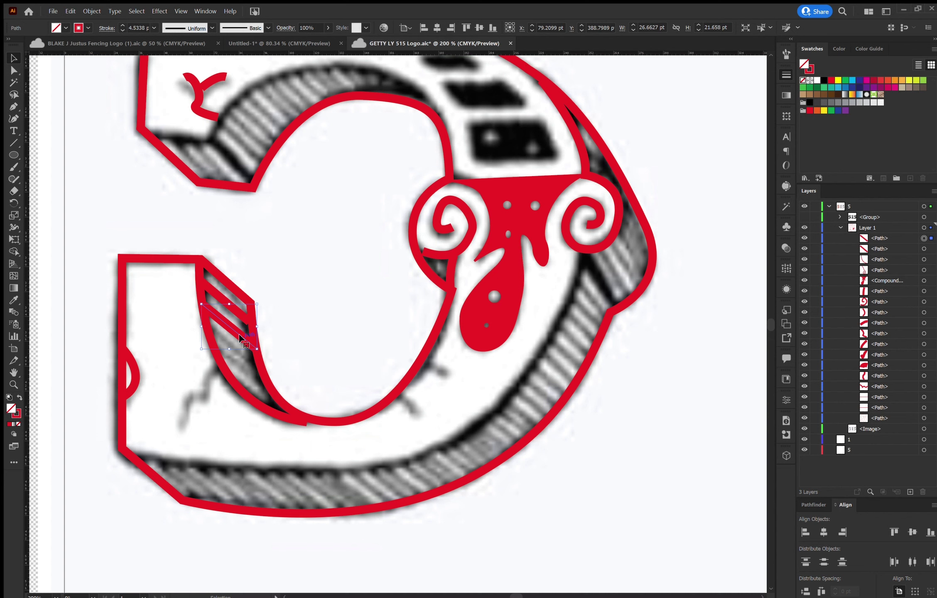
mouse_move(244, 340)
mouse_down()
mouse_move(251, 381)
mouse_move(281, 401)
mouse_up()
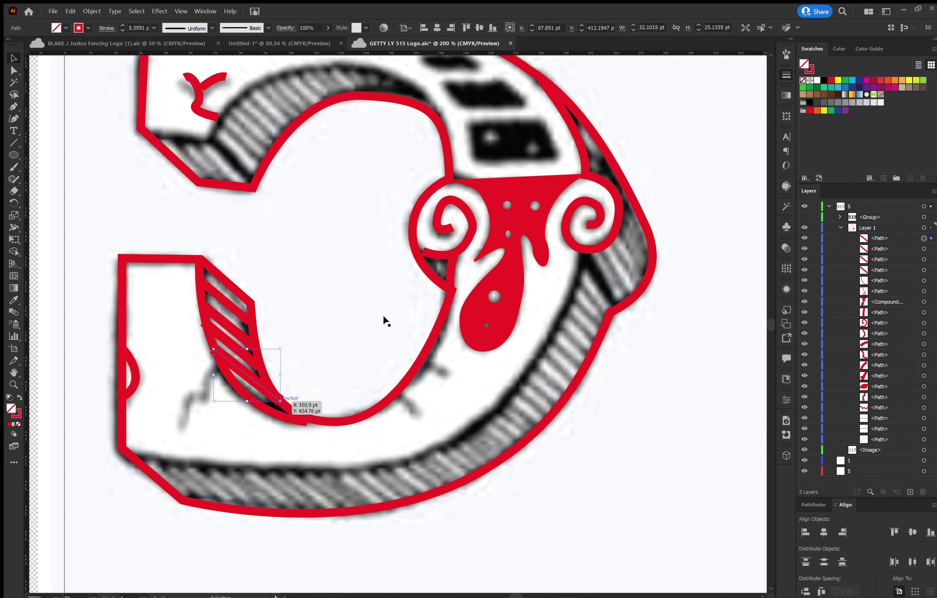
click(258, 335)
- Trace the crack beside the lower-left shading strip with an open path running from the strip's edge down toward the base
key(p)
click(217, 363)
drag(206, 391, 209, 420)
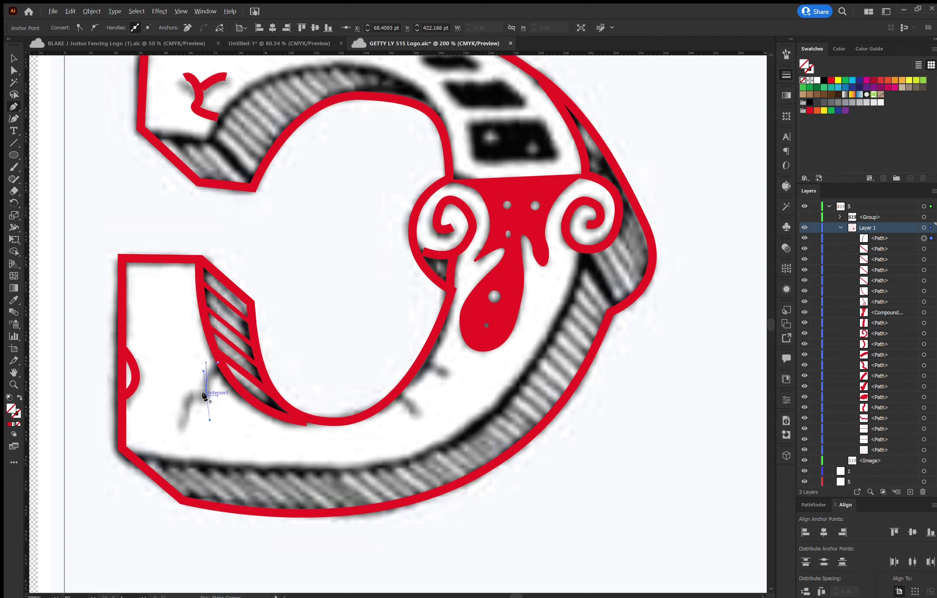
click(191, 397)
click(185, 411)
drag(187, 418, 189, 434)
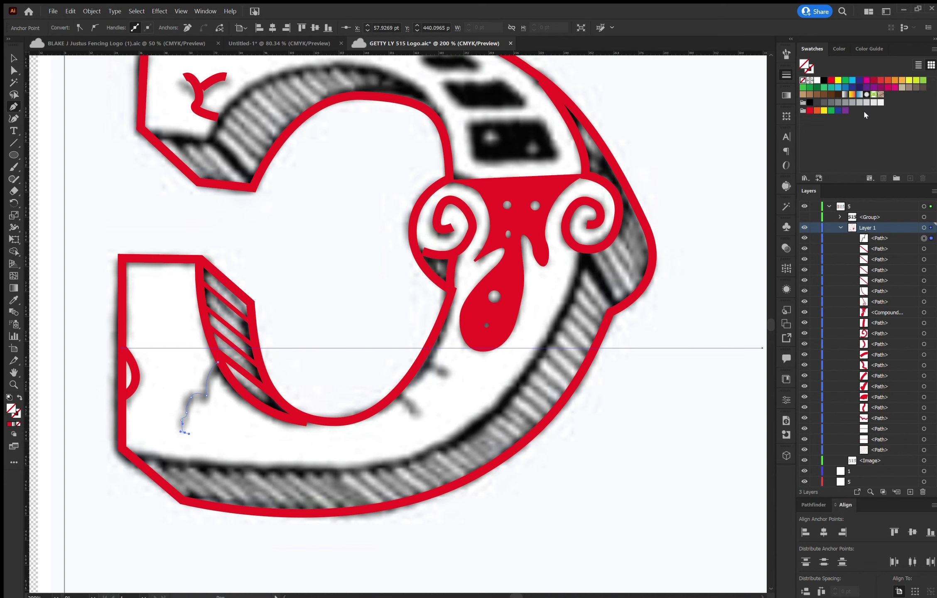
- Give the traced crack a thick red stroke without a fill
click(694, 82)
click(694, 82)
click(694, 82)
click(694, 82)
click(693, 83)
key(v)
click(694, 82)
- Fit the artboard in view and hide the reference image to examine the red tracing on its own
key(ctrl+0)
scroll(449, 314, left, 3)
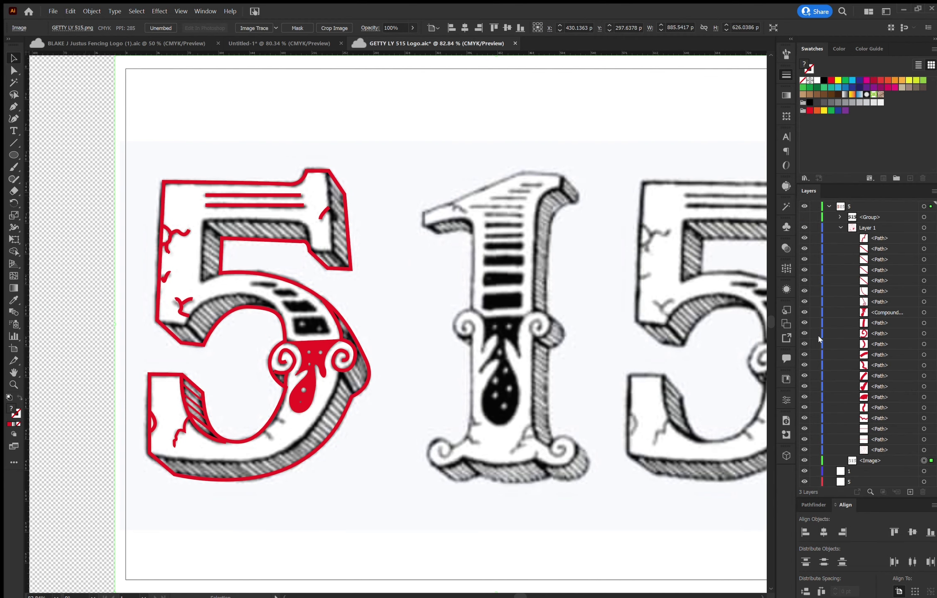
click(805, 217)
click(804, 217)
click(805, 460)
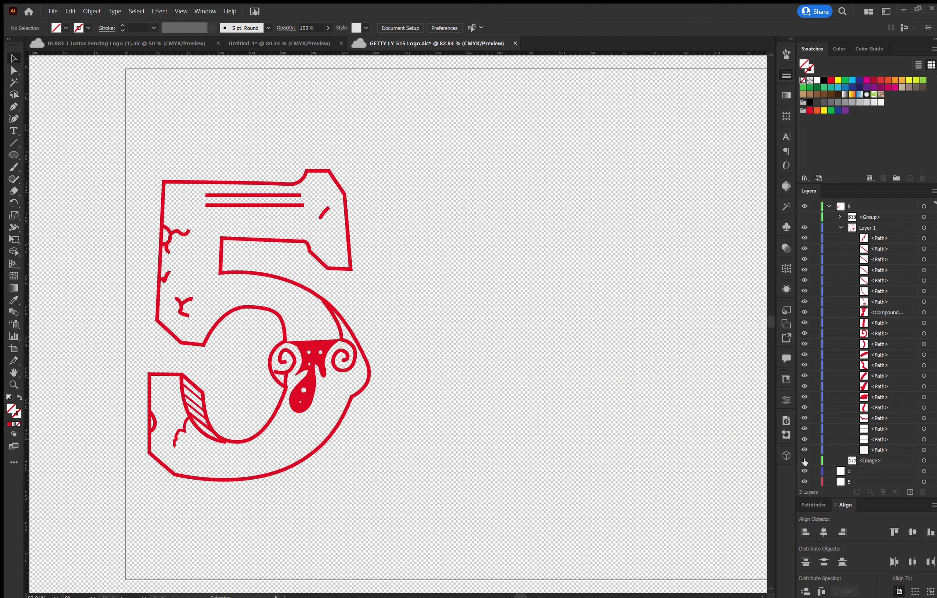
- Adjust the handles of the top and bottom anchors on the left 5's inner bowl to smooth the outline
click(284, 328)
key(a)
click(249, 306)
drag(281, 313, 283, 324)
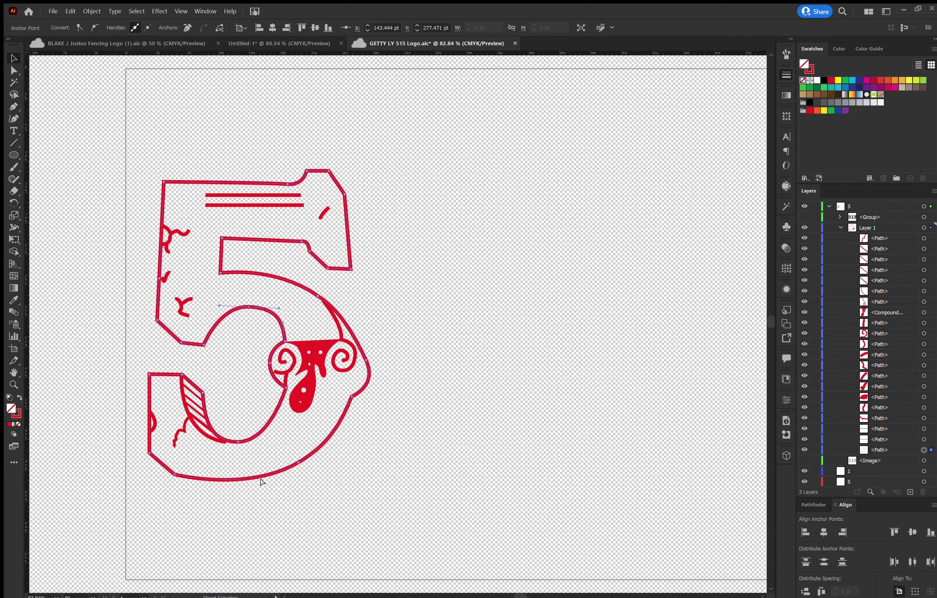
click(238, 442)
drag(267, 440, 280, 441)
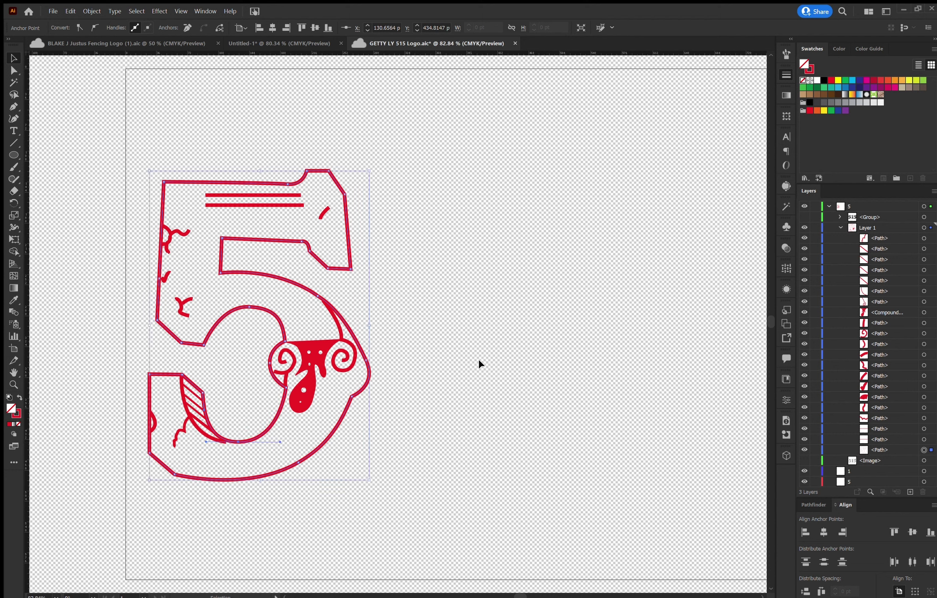
click(406, 151)
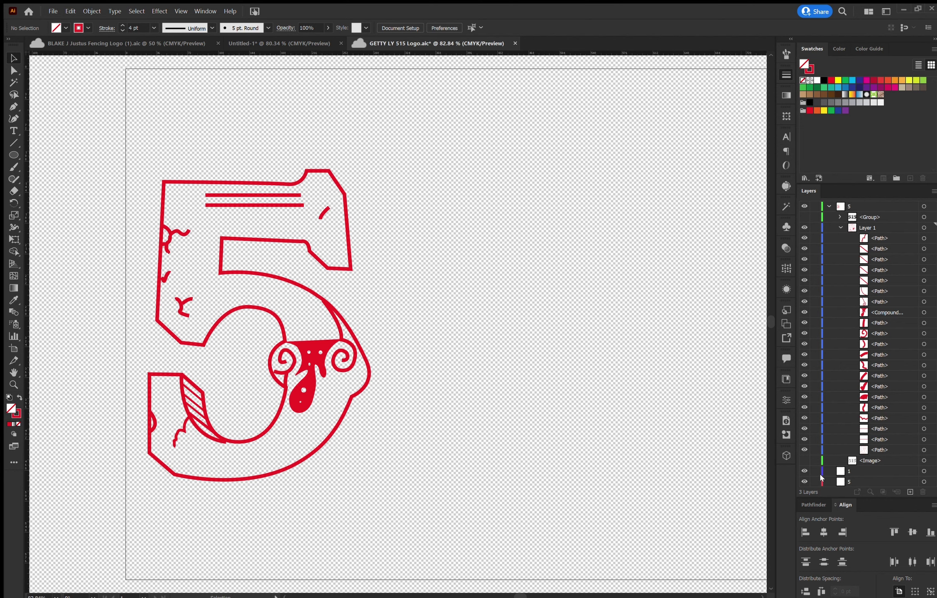
- Collapse and hide Layer 1, show the finished 515 group, and leave the reference image hidden
scroll(562, 378, right, 5)
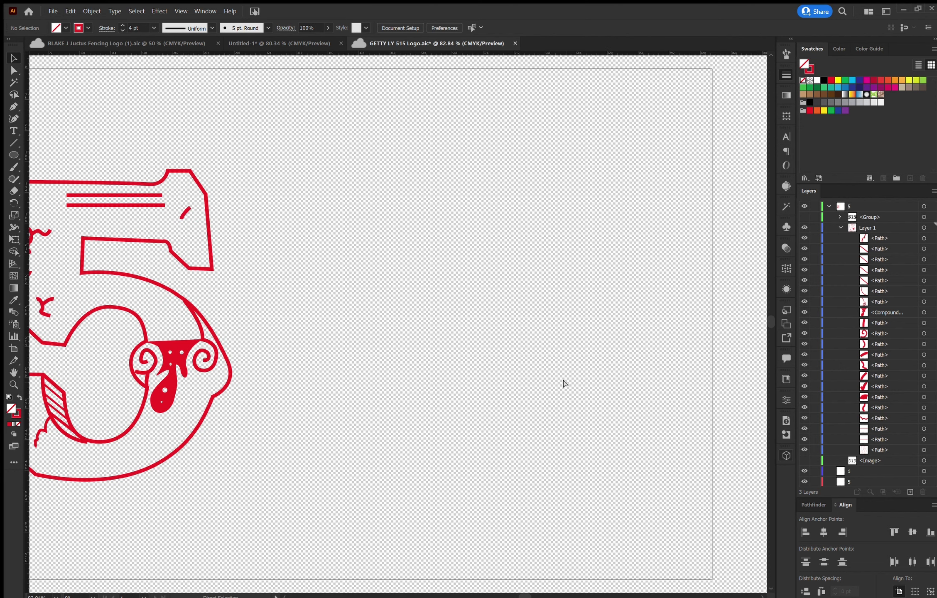
key(ctrl+minus)
key(ctrl+minus)
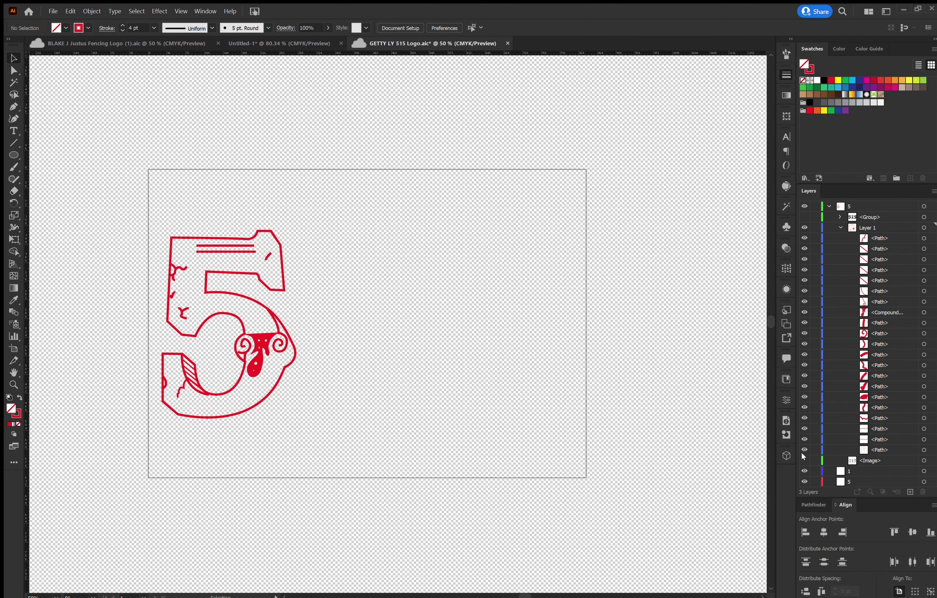
click(805, 460)
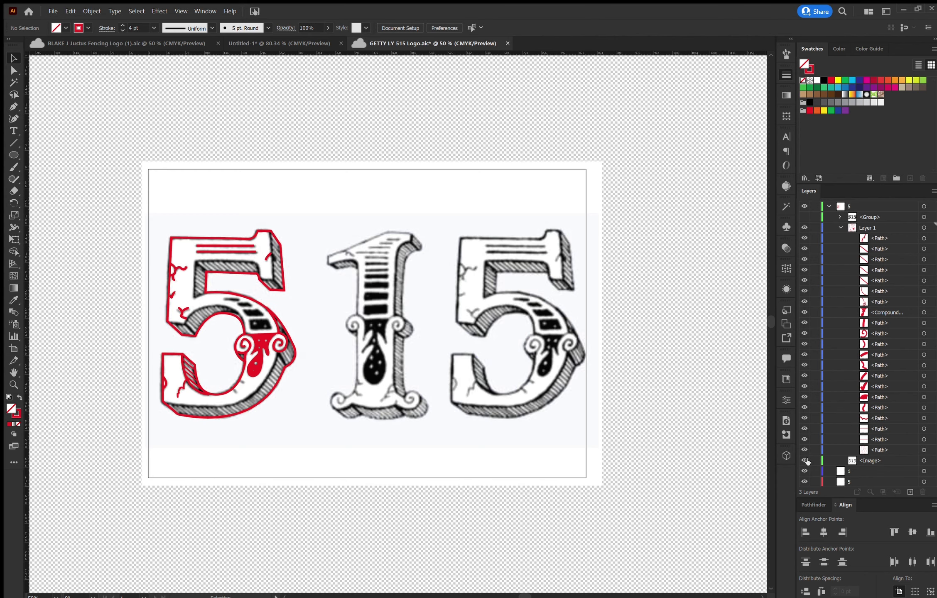
click(840, 227)
click(804, 227)
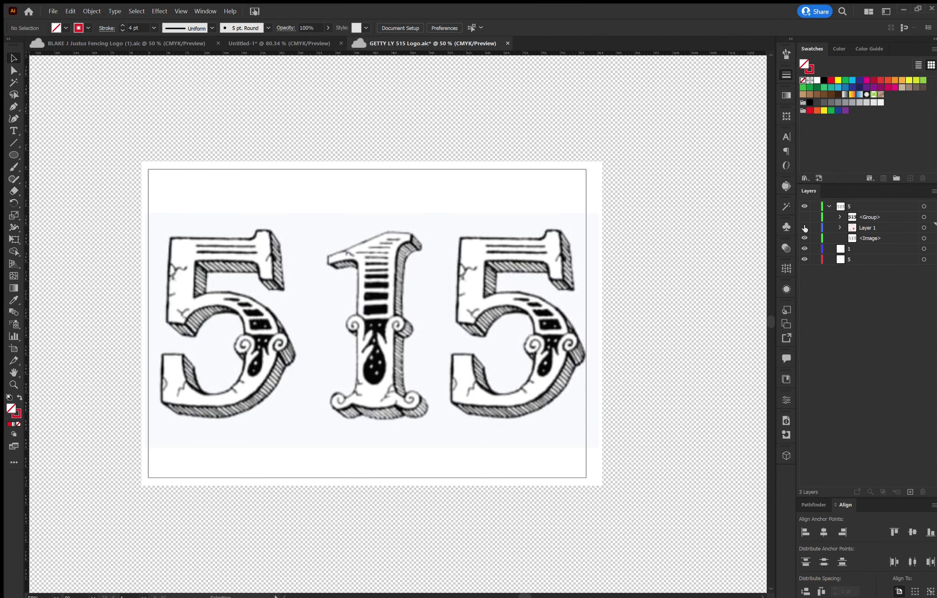
click(804, 216)
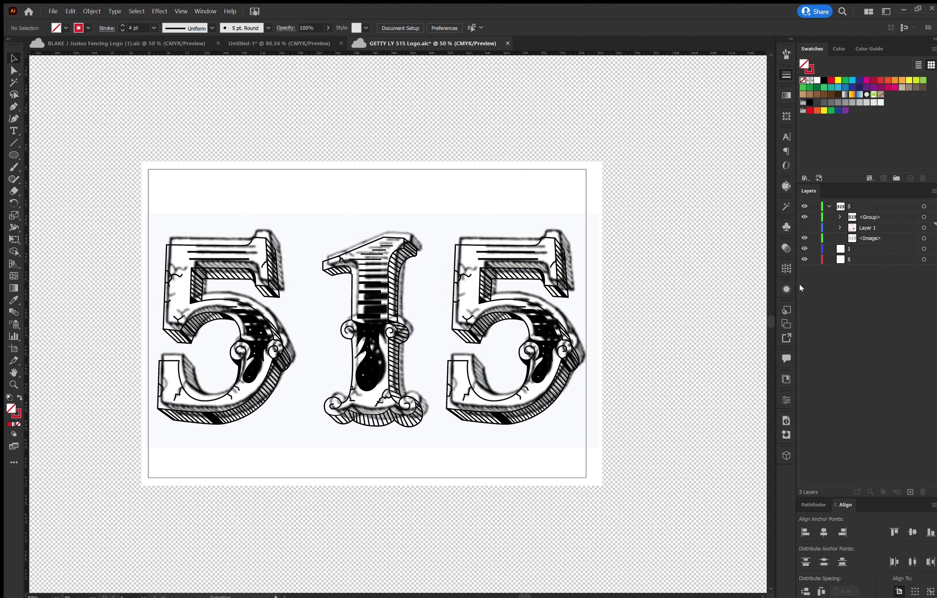
click(804, 238)
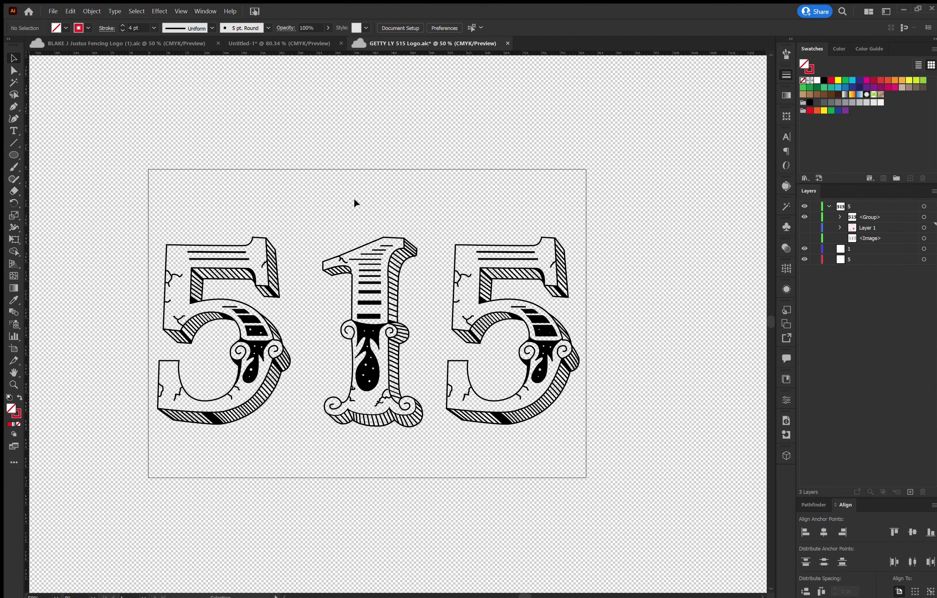
- Move the finished 515 group slightly upward on the artboard and deselect it
drag(472, 391, 445, 329)
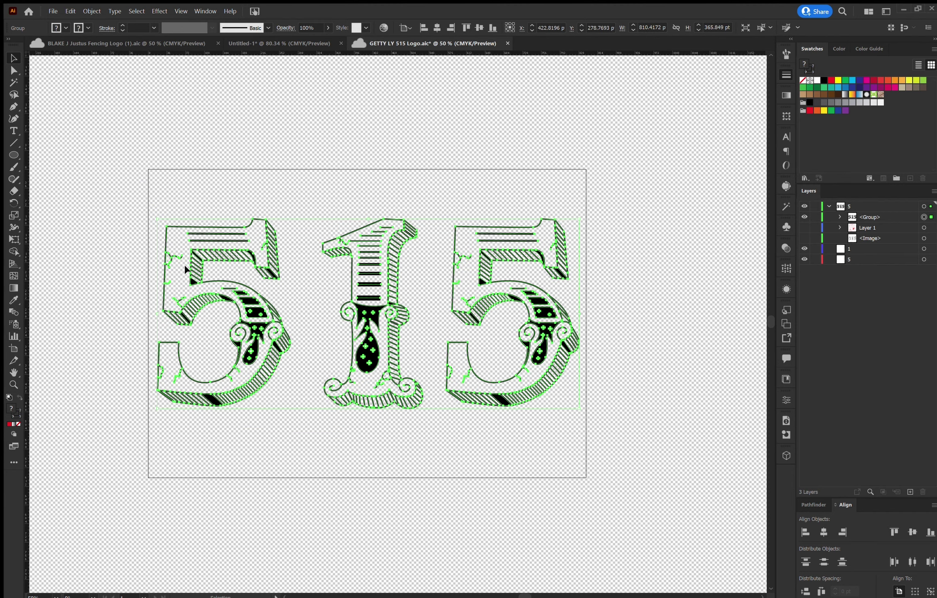
click(299, 92)
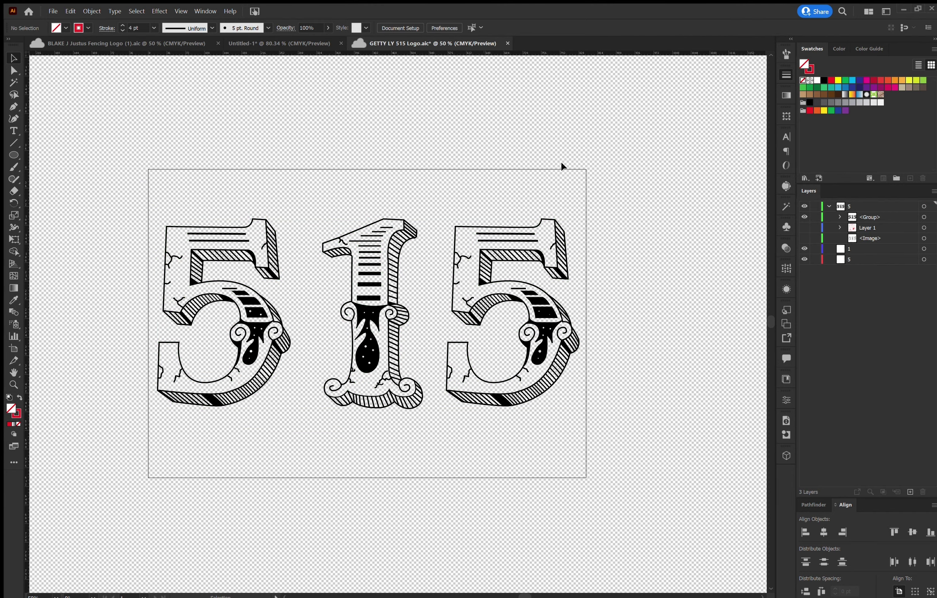